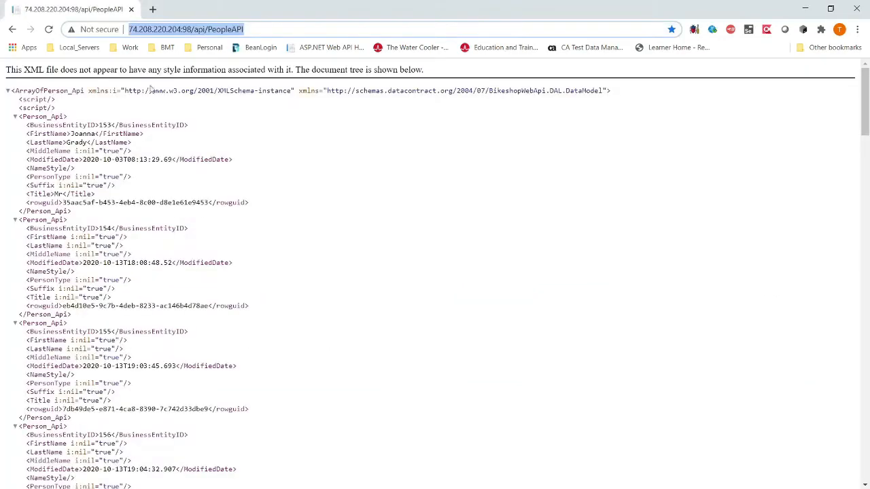
# Reload the PeopleAPI address 74.208.220.204:98/api/PeopleAPI in the browser.
pyautogui.moveTo(244, 29); pyautogui.dragTo(208, 29)
pyautogui.click(259, 107)
pyautogui.click(268, 107)
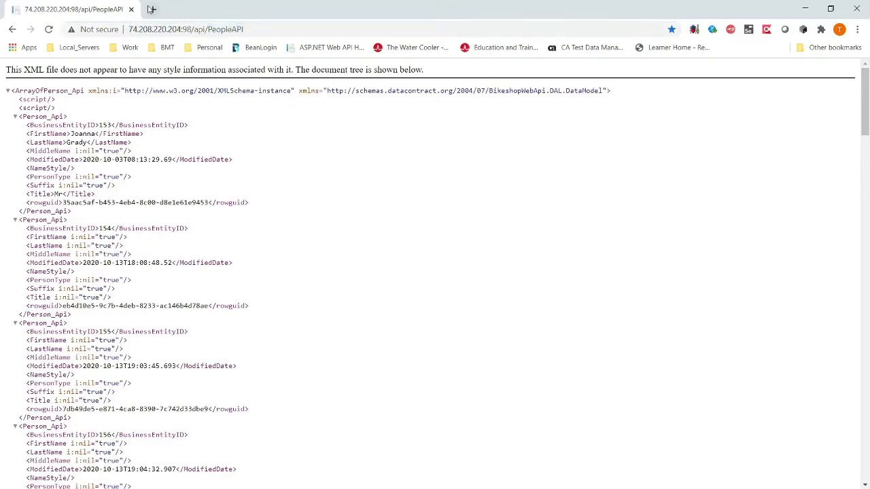
pyautogui.click(638, 31)
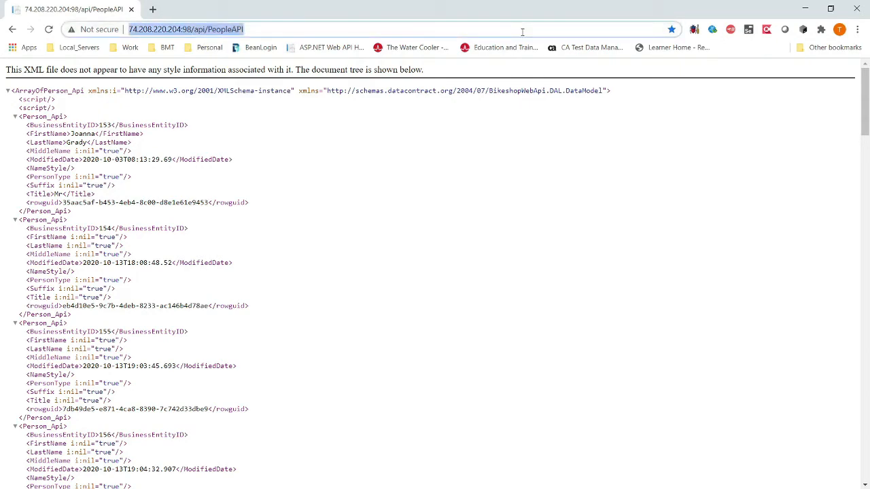
pyautogui.press('Return')
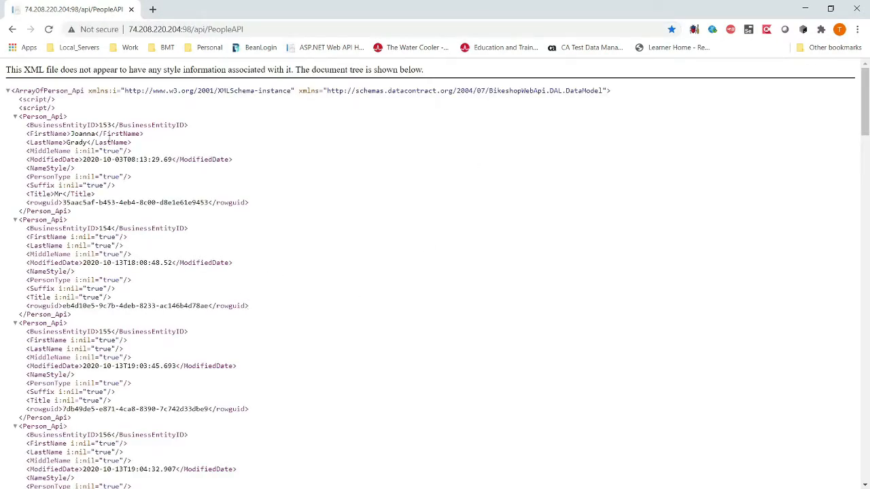
# Examine the Person_Api records in the returned XML and switch to the DevTest Portal.
pyautogui.moveTo(53, 101); pyautogui.dragTo(255, 413)
pyautogui.click(199, 194)
pyautogui.moveTo(182, 145); pyautogui.dragTo(239, 345)
pyautogui.click(238, 227)
pyautogui.click(803, 9)
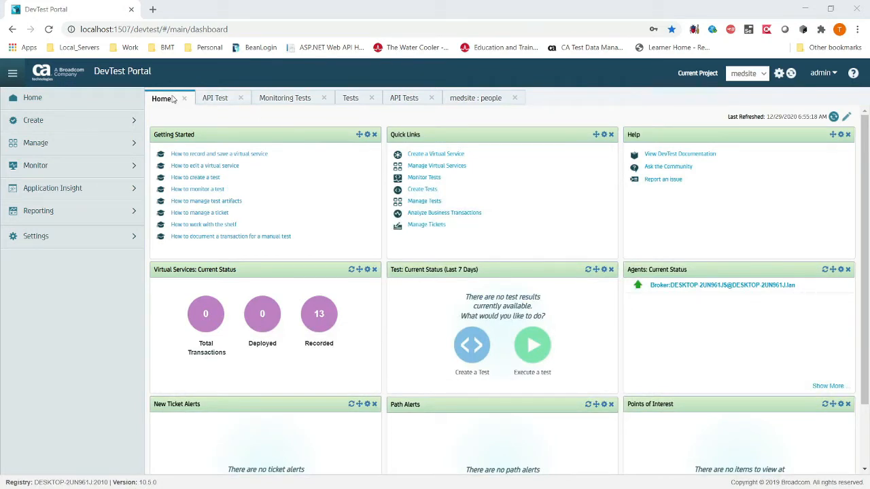
# Close every open DevTest Portal page except Home.
pyautogui.click(240, 98)
pyautogui.click(268, 98)
pyautogui.click(230, 99)
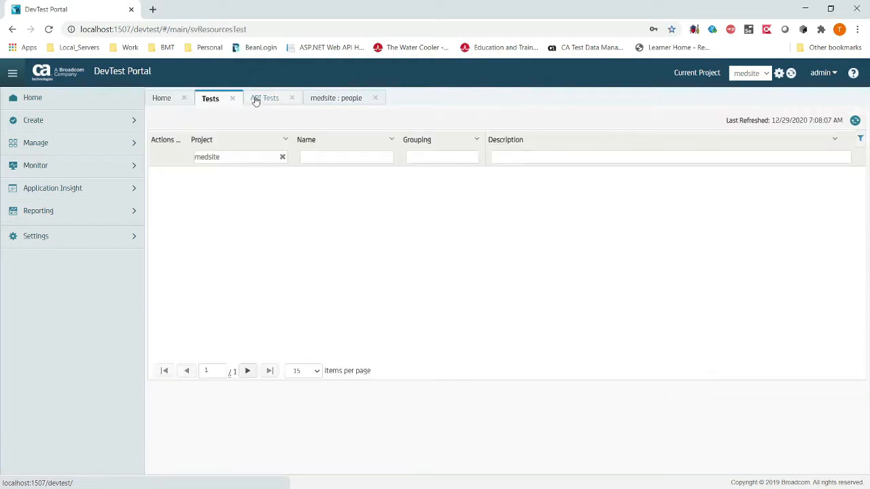
pyautogui.click(233, 98)
pyautogui.click(244, 99)
pyautogui.click(272, 99)
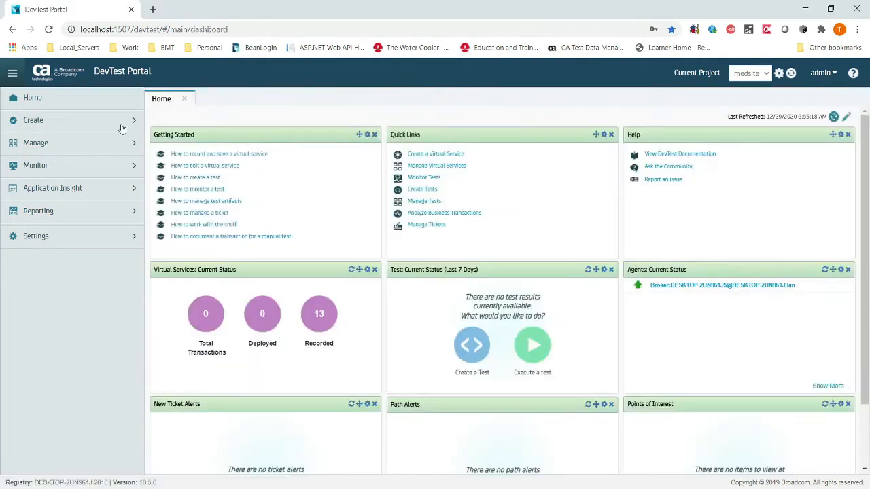
# Start creating a virtual service with the RR Pairs method.
pyautogui.click(63, 120)
pyautogui.click(62, 170)
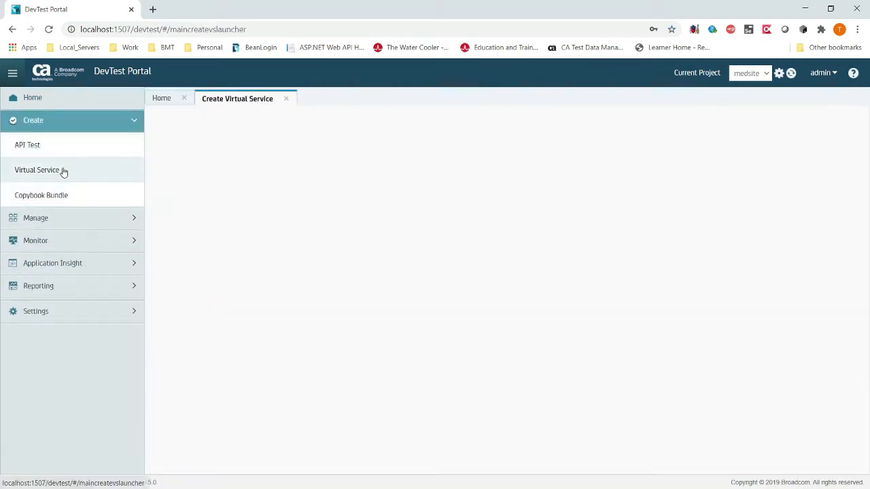
pyautogui.click(241, 285)
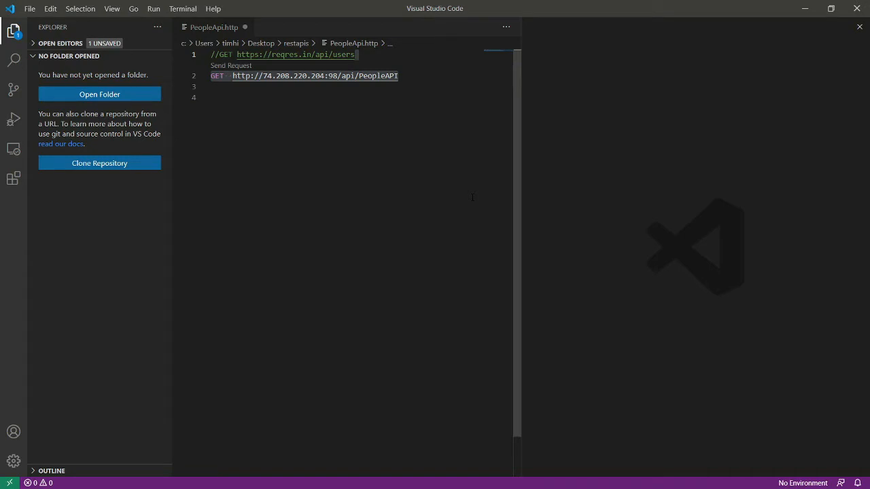
# Check the installed extensions in Visual Studio Code for REST Client.
pyautogui.click(19, 181)
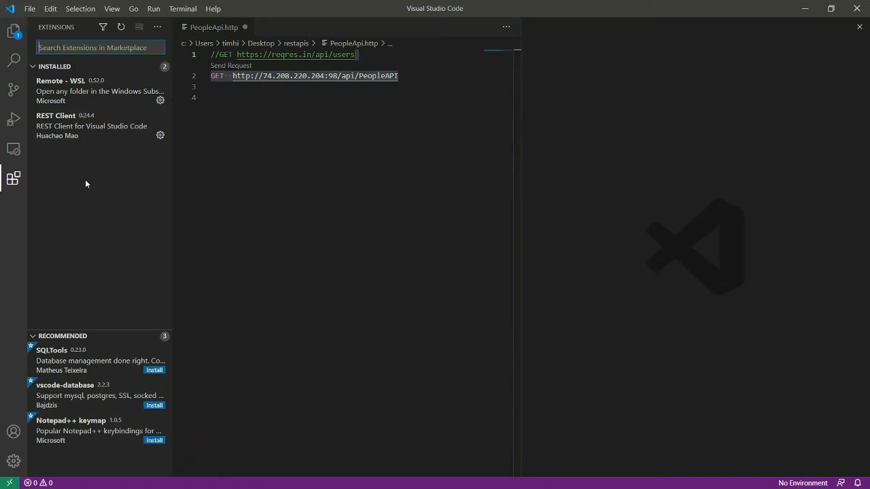
pyautogui.click(13, 178)
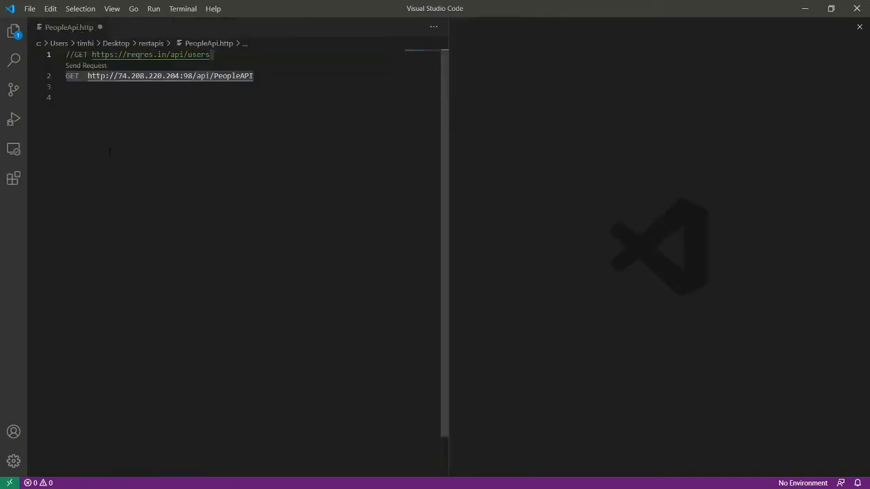
pyautogui.click(30, 8)
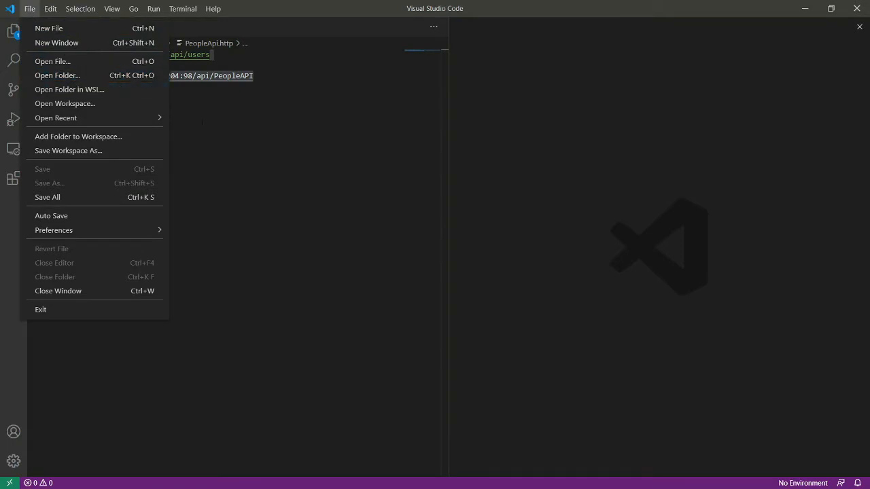
pyautogui.press('Escape')
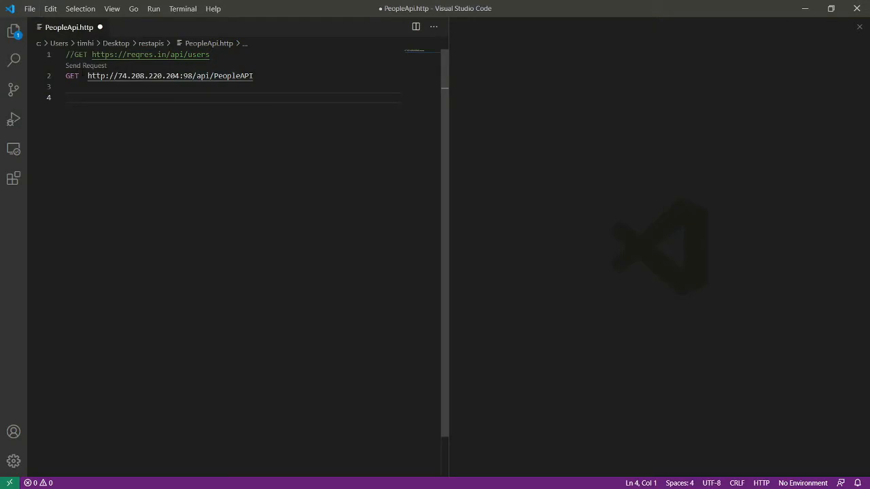
pyautogui.moveTo(254, 76); pyautogui.dragTo(65, 75)
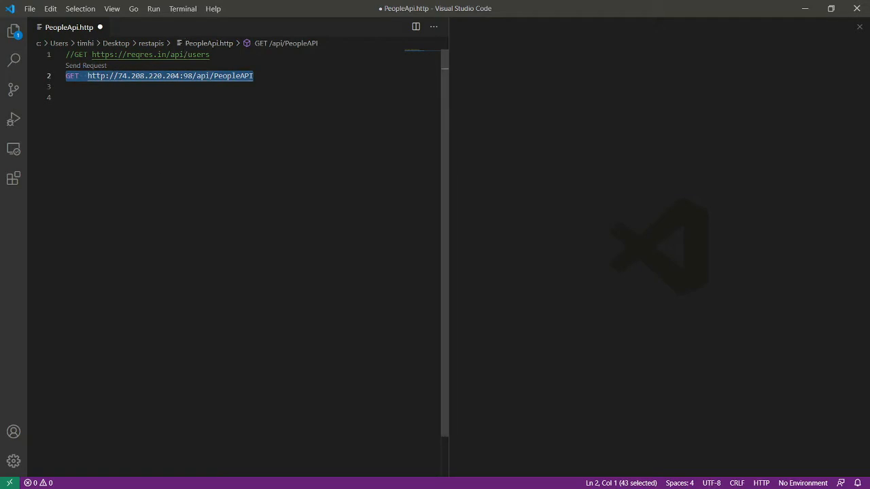
pyautogui.click(66, 97)
pyautogui.click(75, 66)
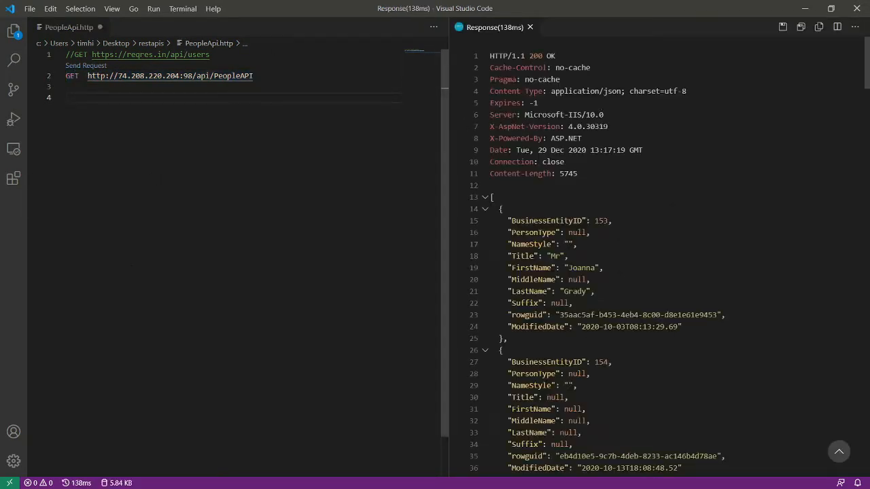
# Examine the request's response headers and JSON records, collapse the JSON array, and return to the DevTest Portal.
pyautogui.tripleClick(79, 76)
pyautogui.moveTo(611, 59); pyautogui.dragTo(652, 373)
pyautogui.click(712, 216)
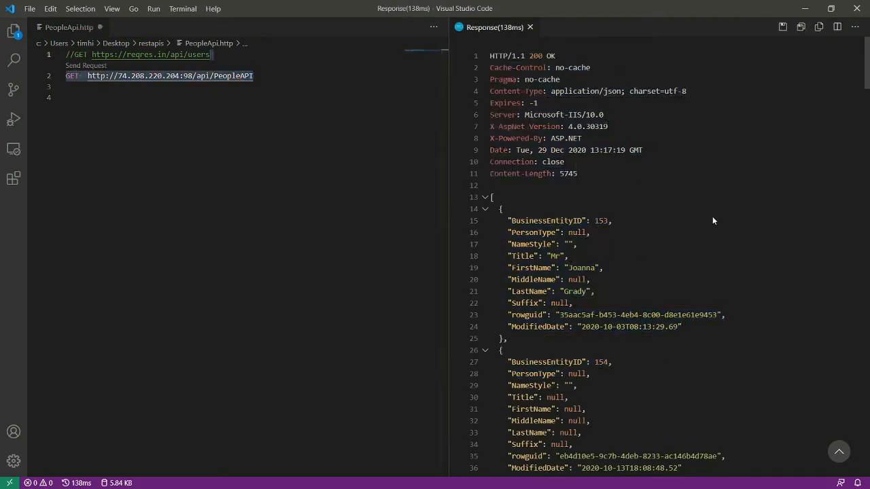
pyautogui.moveTo(485, 53); pyautogui.dragTo(598, 462)
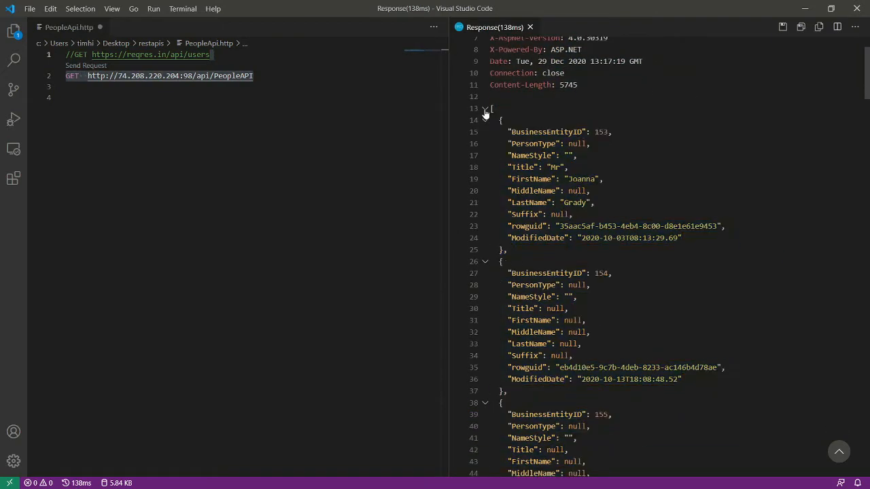
pyautogui.click(484, 110)
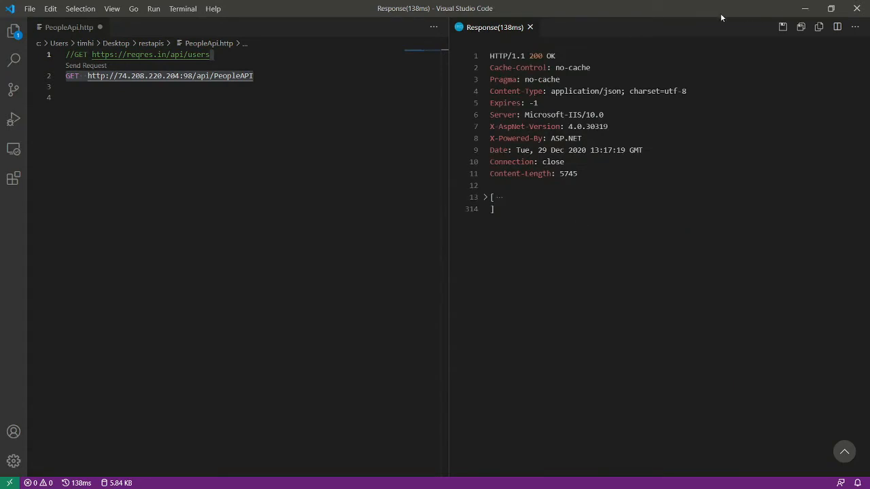
pyautogui.press('super+Down')
pyautogui.press('super+Down')
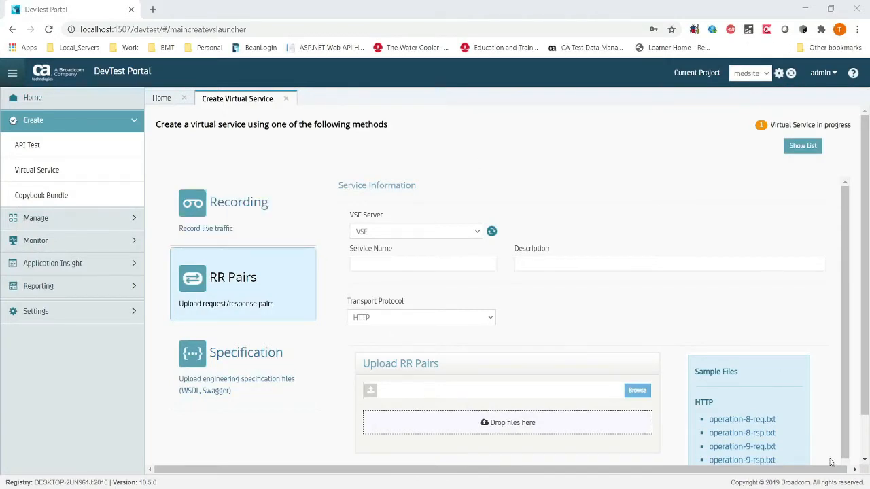
# Open a new API test, add a project named CreateRRPairs and make it the current project.
pyautogui.click(60, 149)
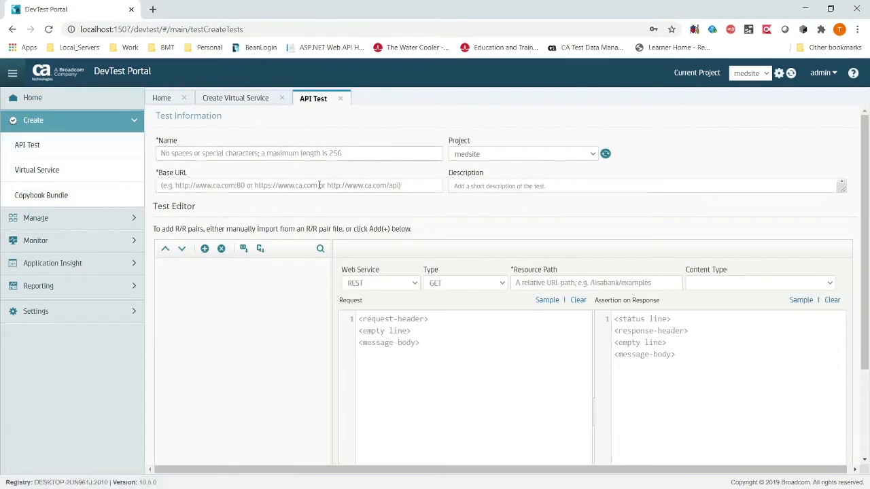
pyautogui.click(770, 76)
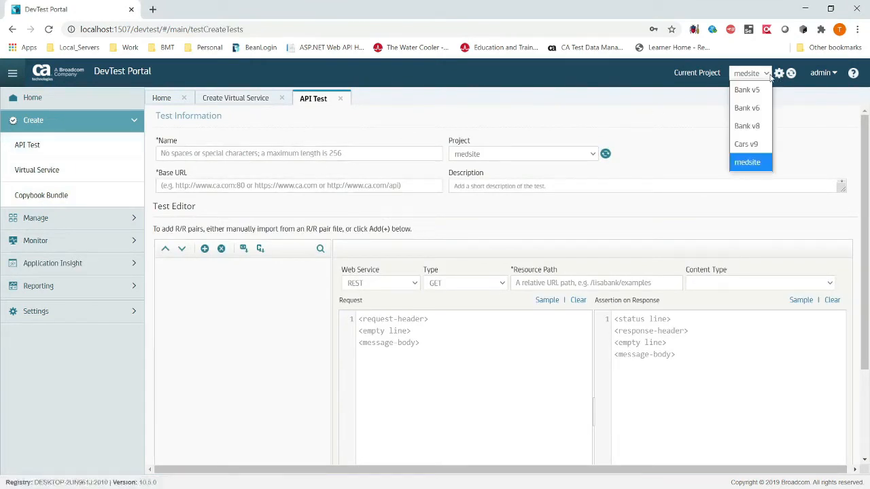
pyautogui.click(781, 73)
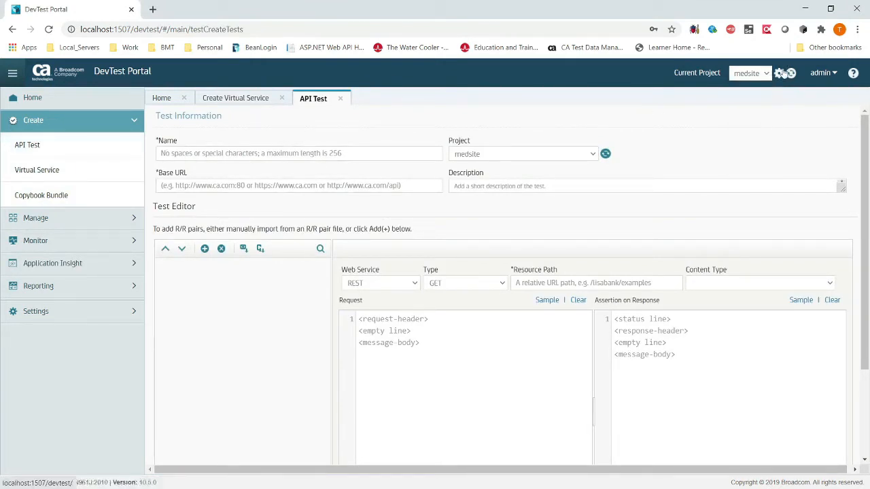
pyautogui.click(781, 73)
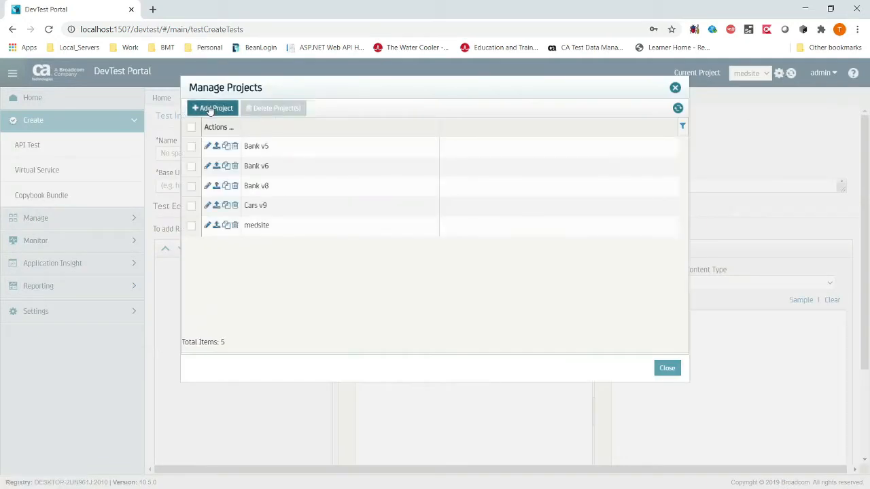
pyautogui.click(208, 109)
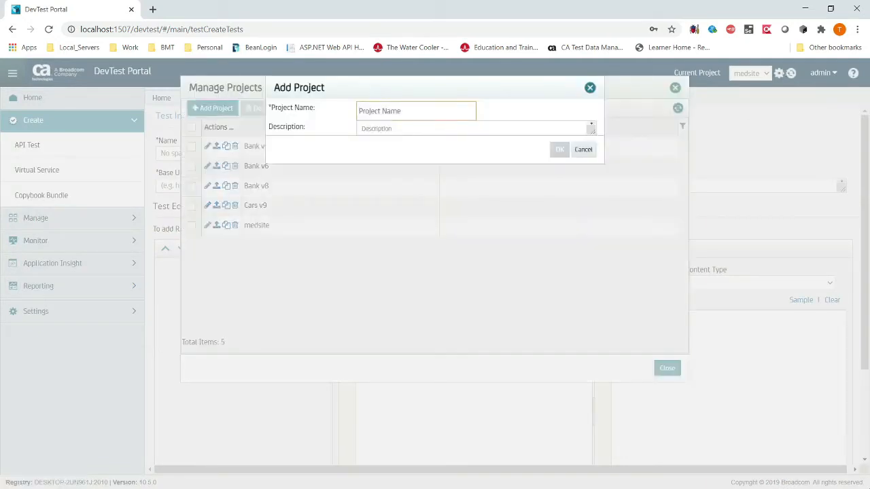
pyautogui.write('Create')
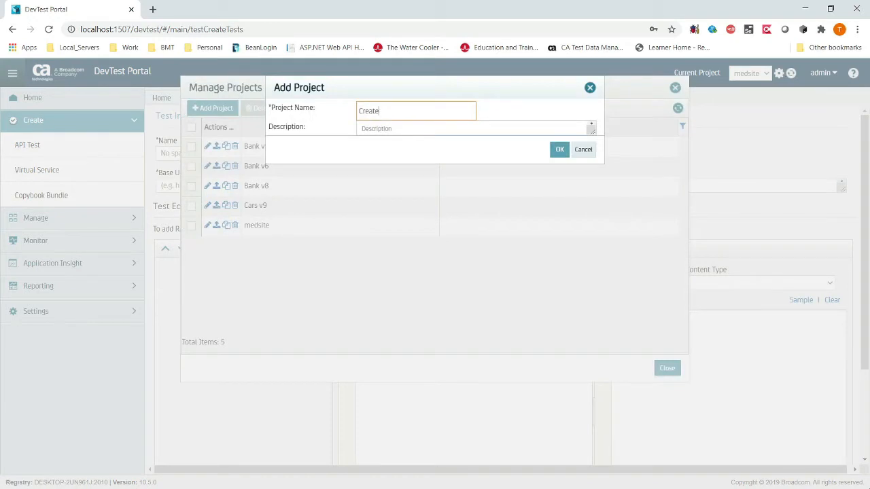
pyautogui.write('RRPairs')
pyautogui.click(559, 149)
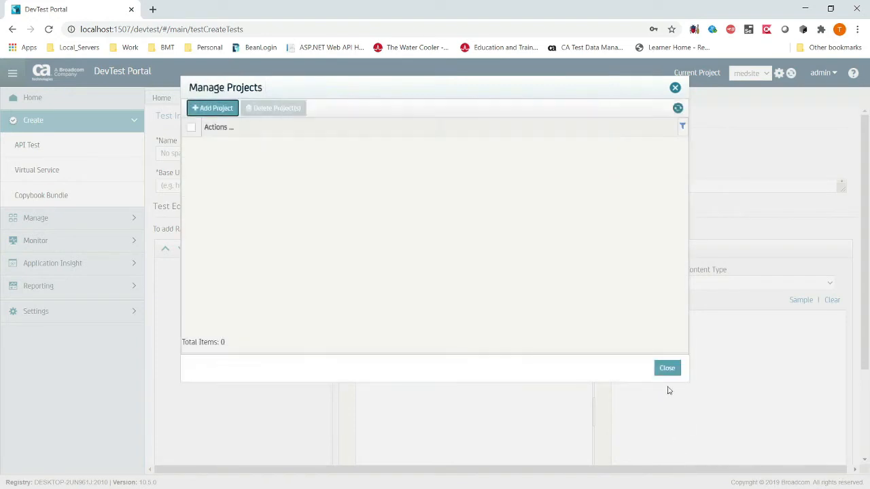
pyautogui.click(666, 367)
pyautogui.click(744, 74)
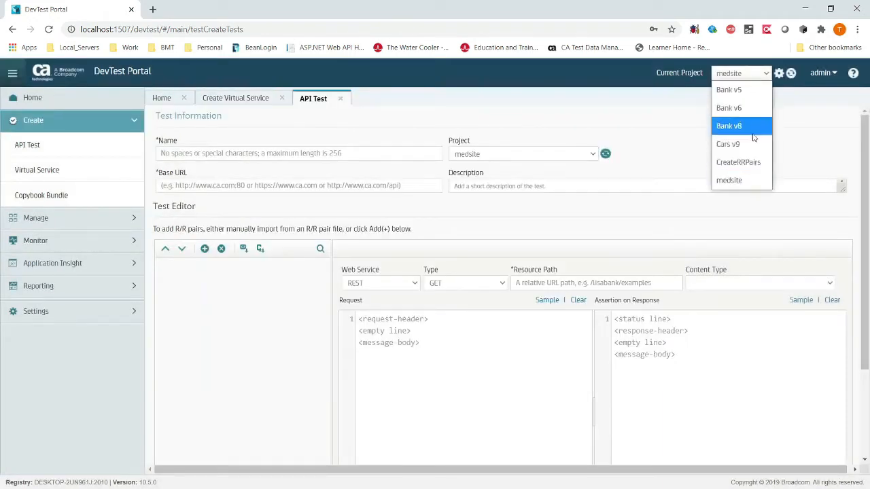
pyautogui.click(752, 163)
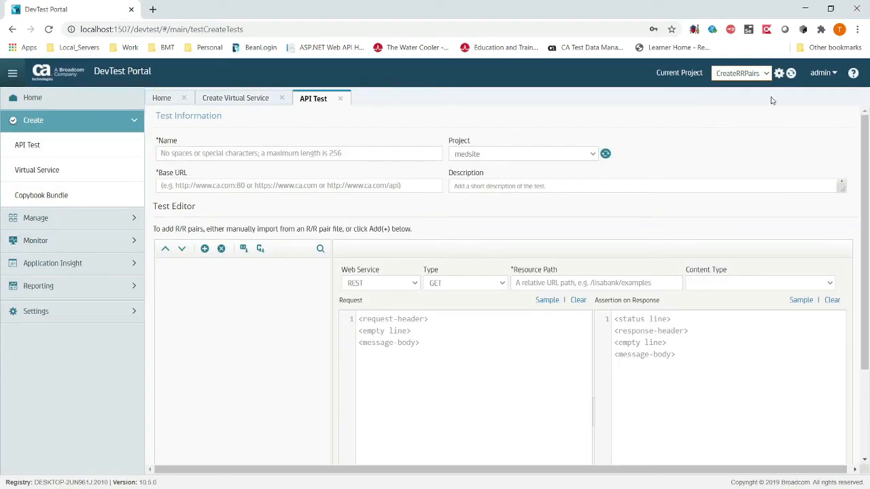
# Name the API test People and assign it to the CreateRRPairs project.
pyautogui.click(291, 153)
pyautogui.write('Pen')
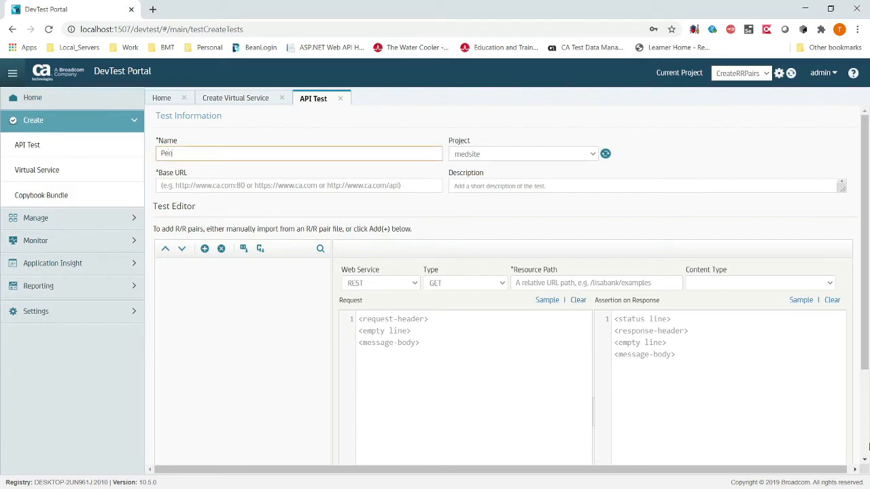
pyautogui.write('ple')
pyautogui.press('Tab')
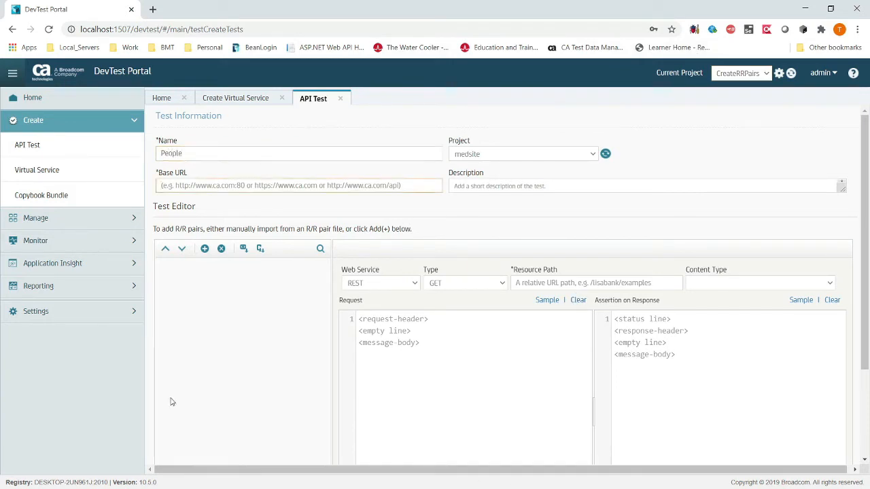
pyautogui.click(539, 162)
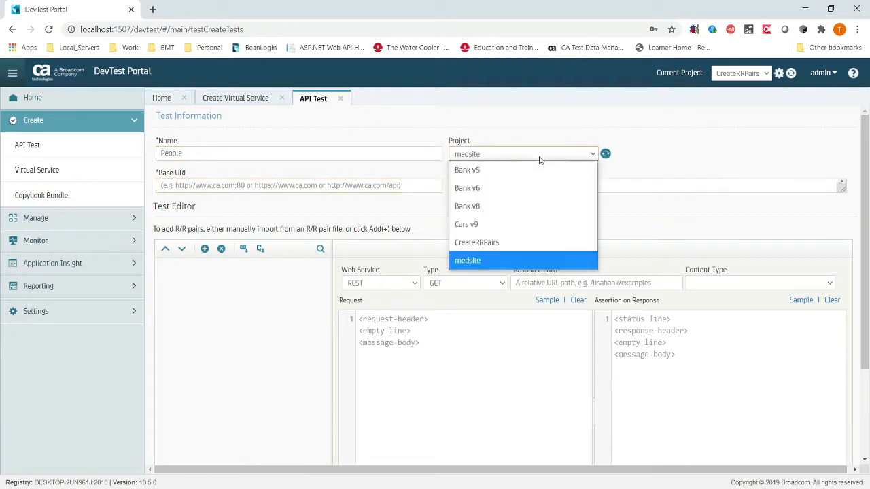
pyautogui.click(499, 247)
pyautogui.click(282, 188)
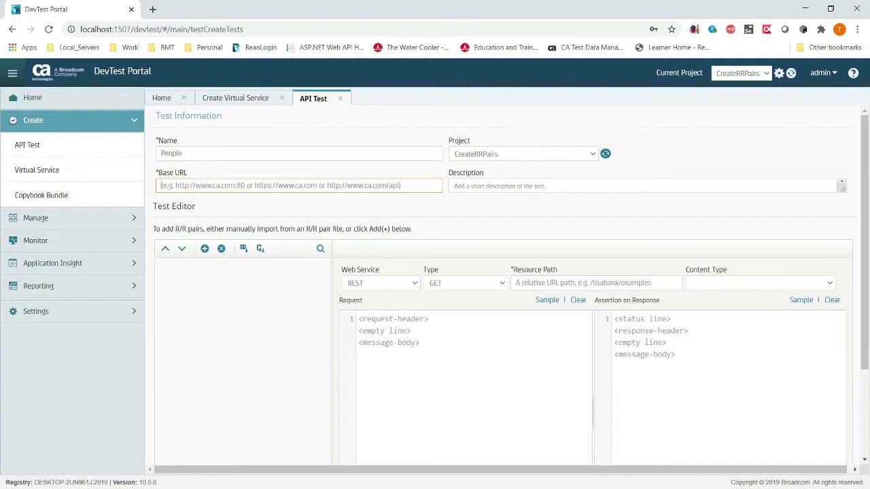
pyautogui.hotkey('alt', 'Tab')
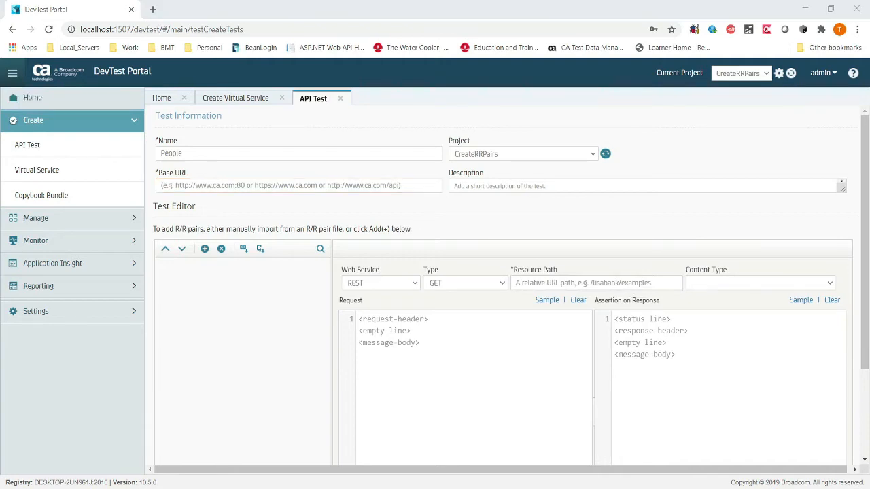
pyautogui.moveTo(2, 149); pyautogui.dragTo(280, 2)
pyautogui.moveTo(192, 29); pyautogui.dragTo(127, 30)
pyautogui.hotkey('ctrl', 'c')
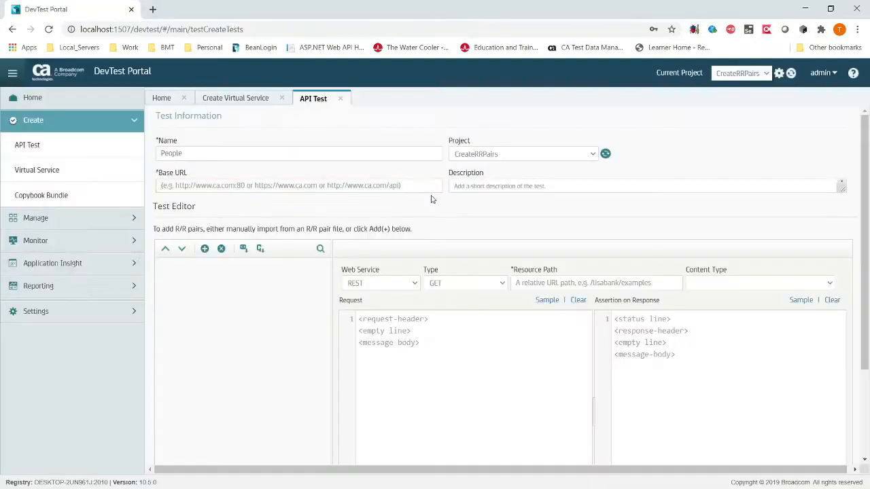
pyautogui.click(804, 9)
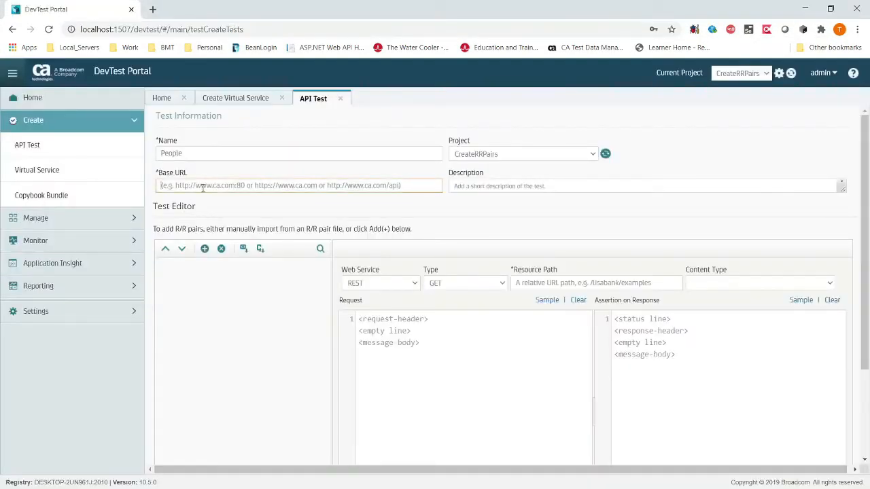
pyautogui.hotkey('ctrl', 'v')
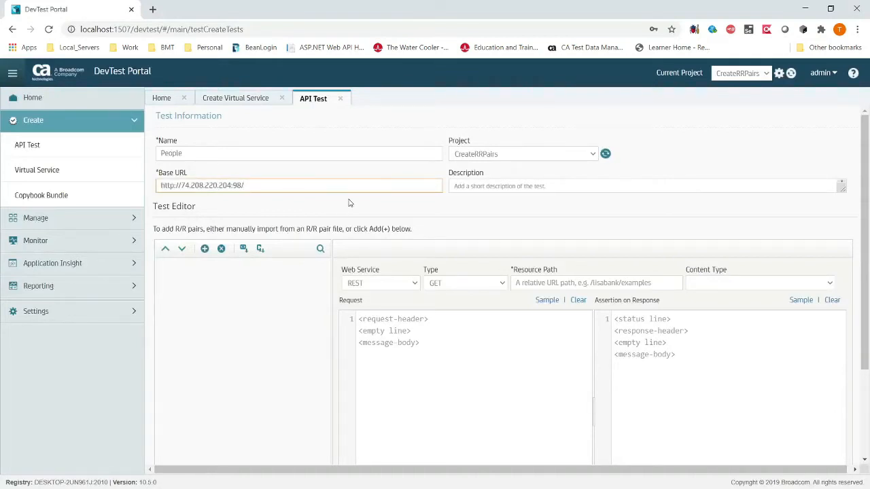
# Choose the REST web service and the GET request type, and start editing the resource path.
pyautogui.click(428, 285)
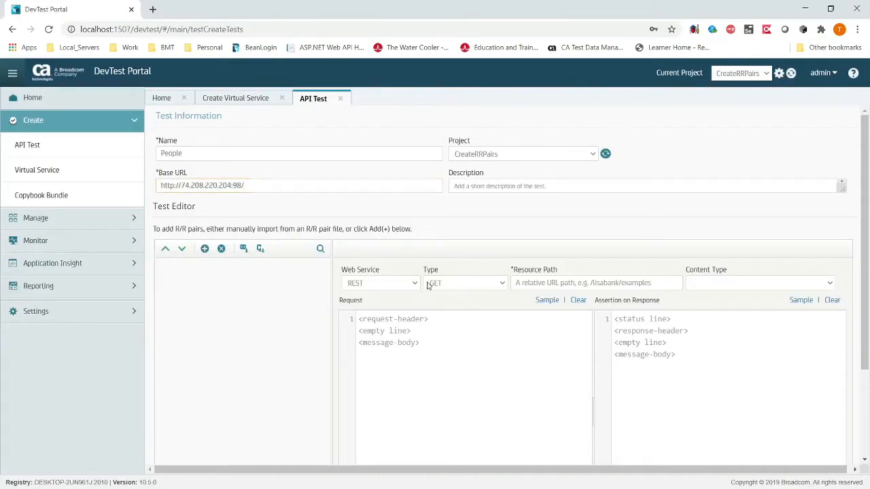
pyautogui.click(415, 283)
pyautogui.click(400, 299)
pyautogui.click(480, 284)
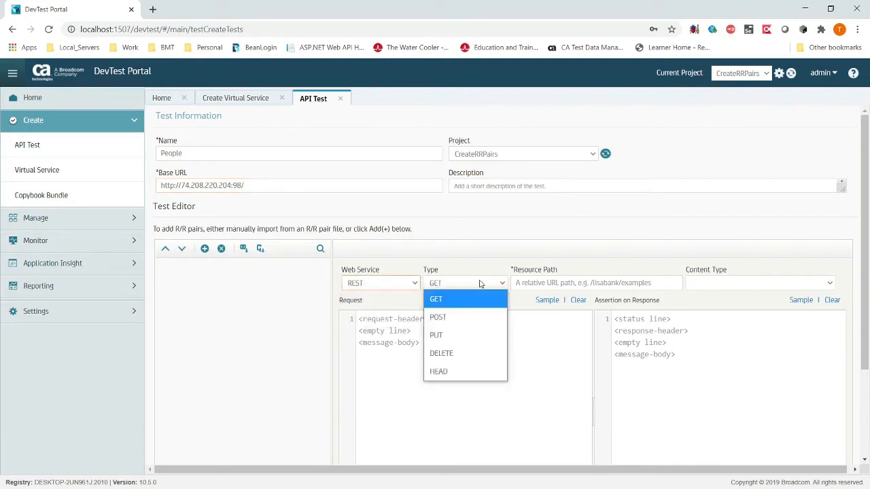
pyautogui.click(535, 280)
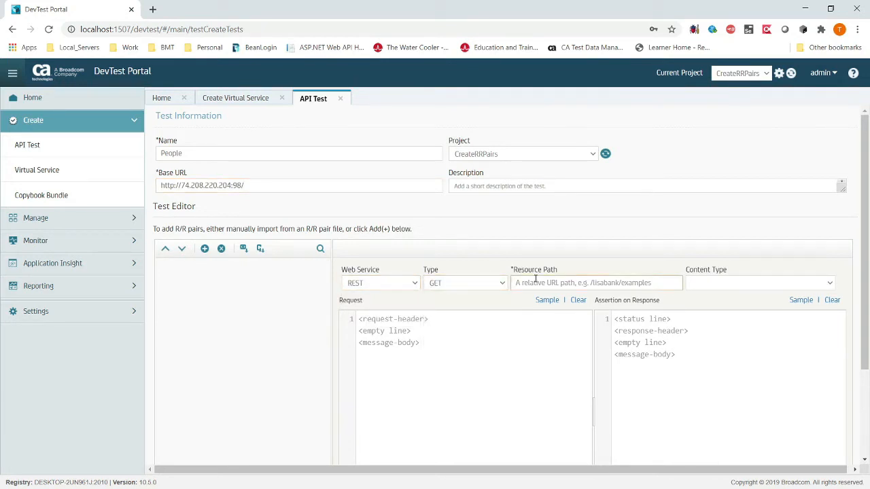
# Open the apistrong.com demo in a new browser tab and send the latest PeopleAPI GET request from its history.
pyautogui.click(152, 10)
pyautogui.write('api')
pyautogui.press('Return')
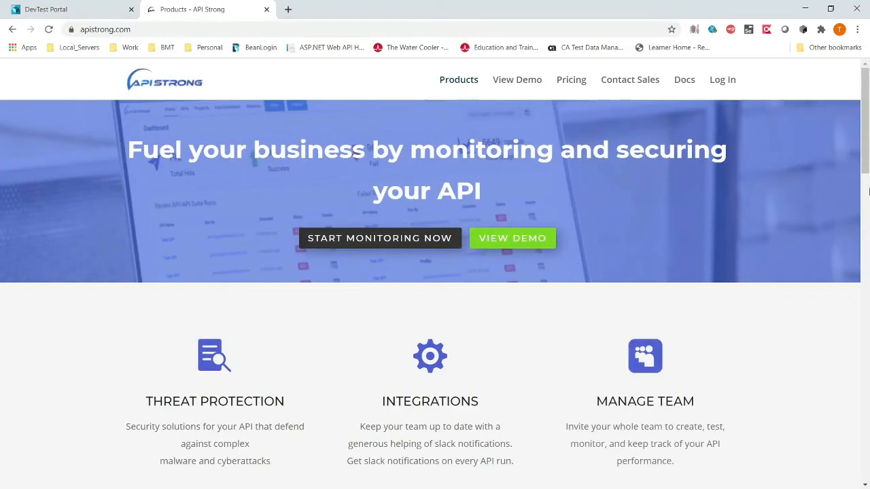
pyautogui.click(515, 246)
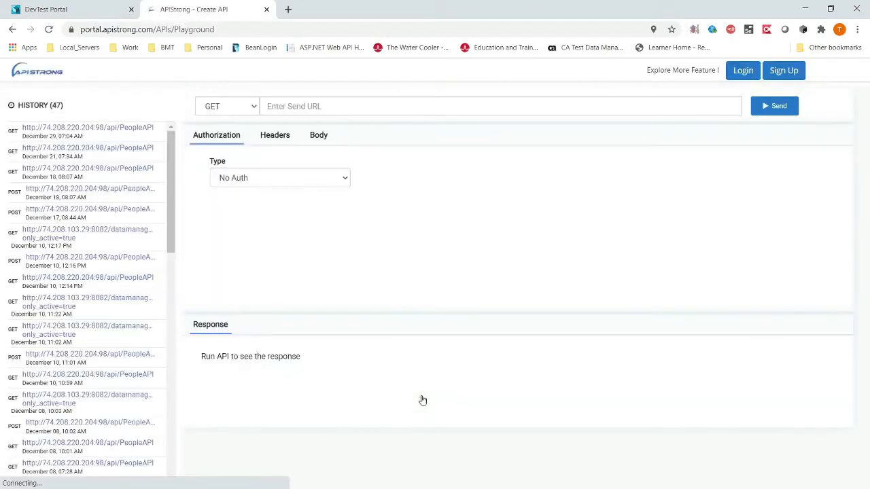
pyautogui.click(107, 130)
pyautogui.click(772, 107)
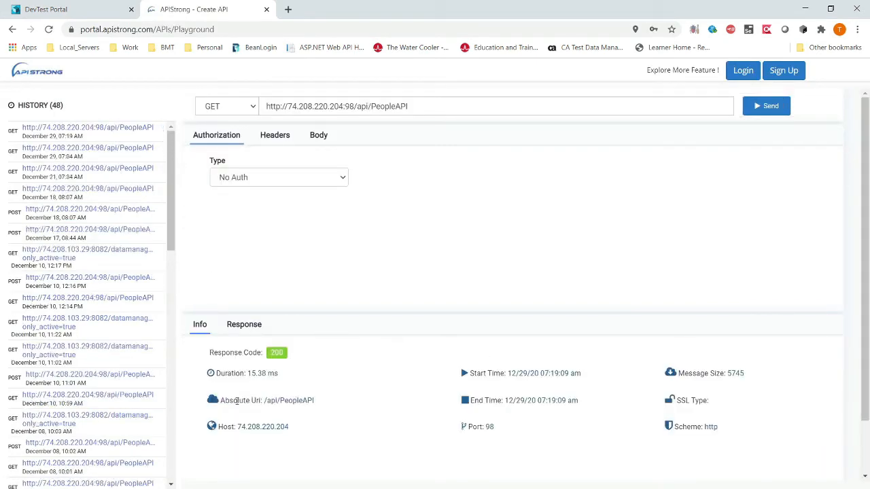
# Copy the absolute URI /api/PeopleAPI from the request's result information in API Strong.
pyautogui.doubleClick(238, 400)
pyautogui.click(68, 9)
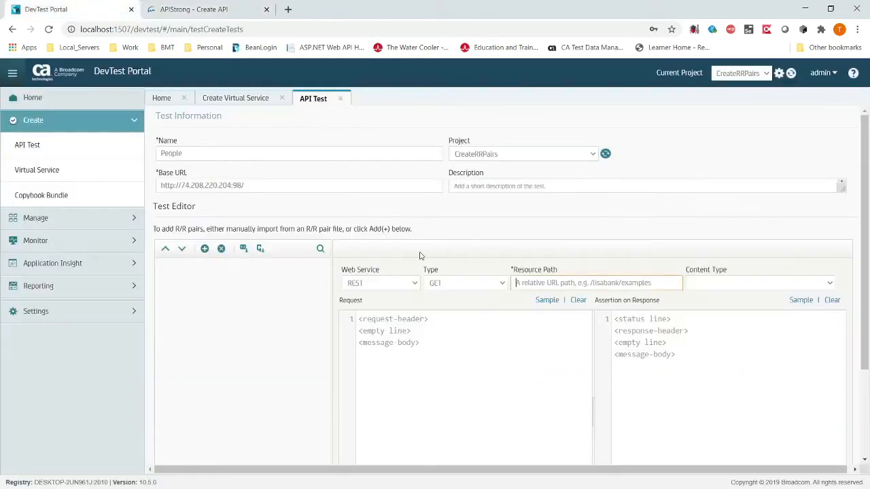
pyautogui.click(222, 7)
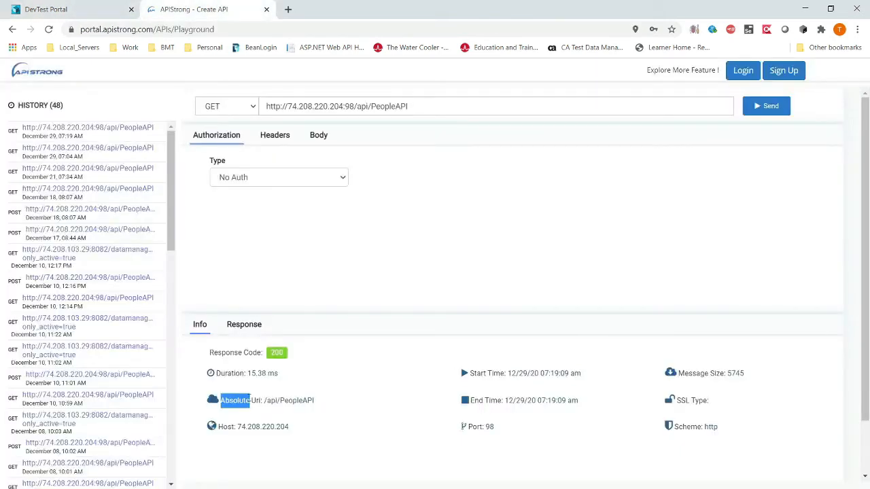
pyautogui.moveTo(315, 400); pyautogui.dragTo(263, 400)
pyautogui.hotkey('ctrl', 'c')
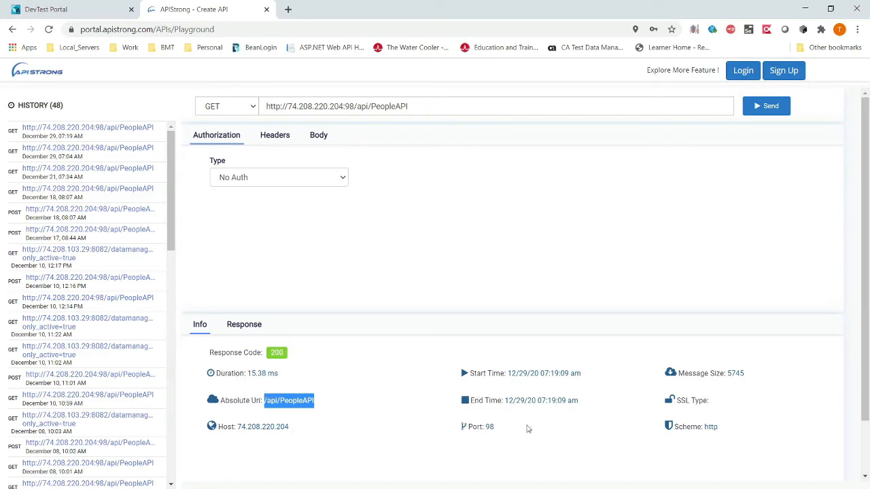
# Examine the request's message size, beautified JSON response and general result information in API Strong.
pyautogui.moveTo(752, 375); pyautogui.dragTo(647, 372)
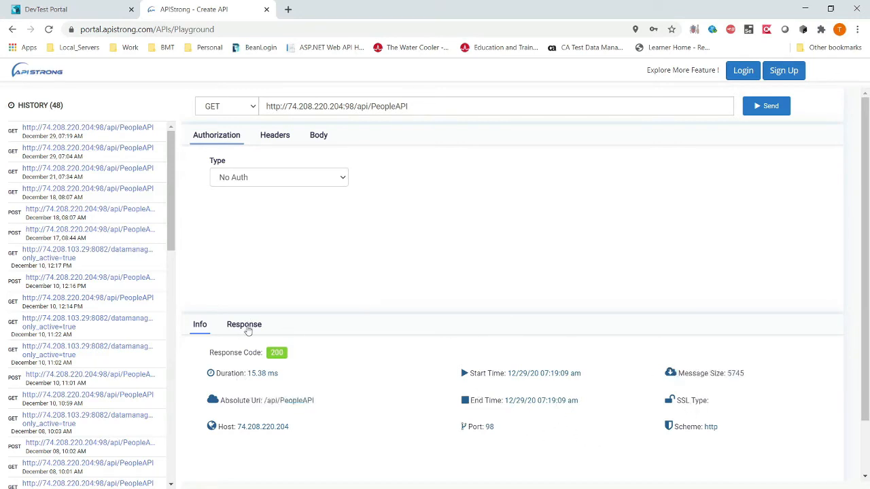
pyautogui.click(245, 324)
pyautogui.click(215, 384)
pyautogui.scroll(-5, 307, 429)
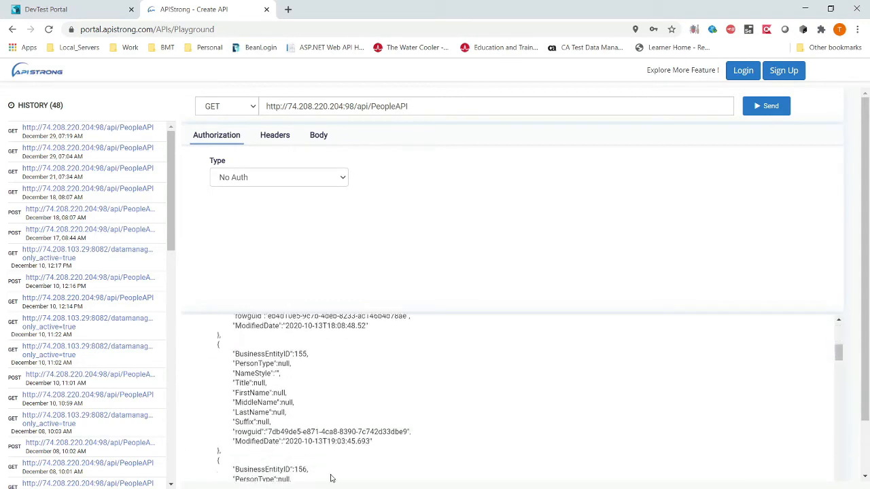
pyautogui.scroll(6, 330, 468)
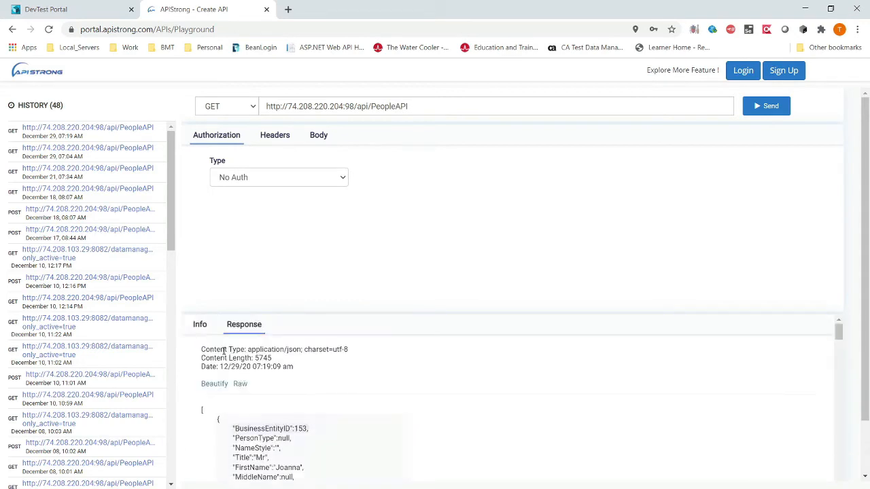
pyautogui.click(203, 325)
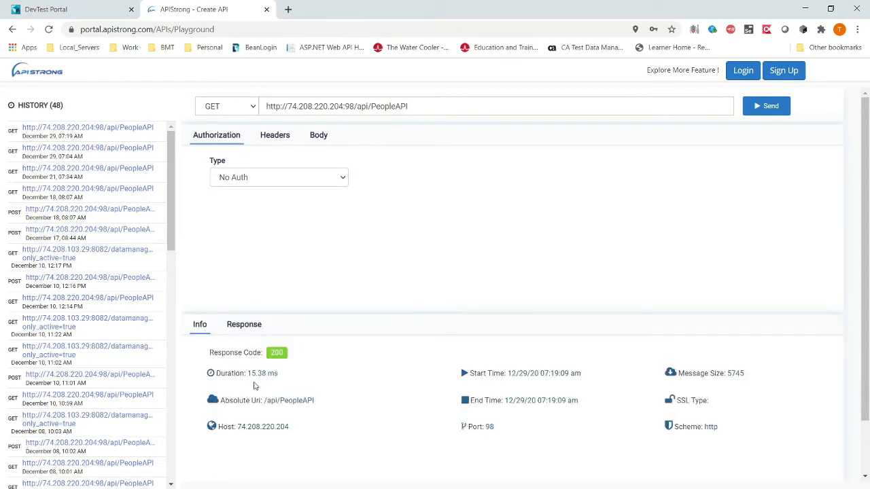
pyautogui.click(227, 326)
pyautogui.click(197, 327)
# Set the DevTest API test's resource path to the copied /api/PeopleAPI and close the API Strong page.
pyautogui.click(73, 8)
pyautogui.hotkey('ctrl', 'v')
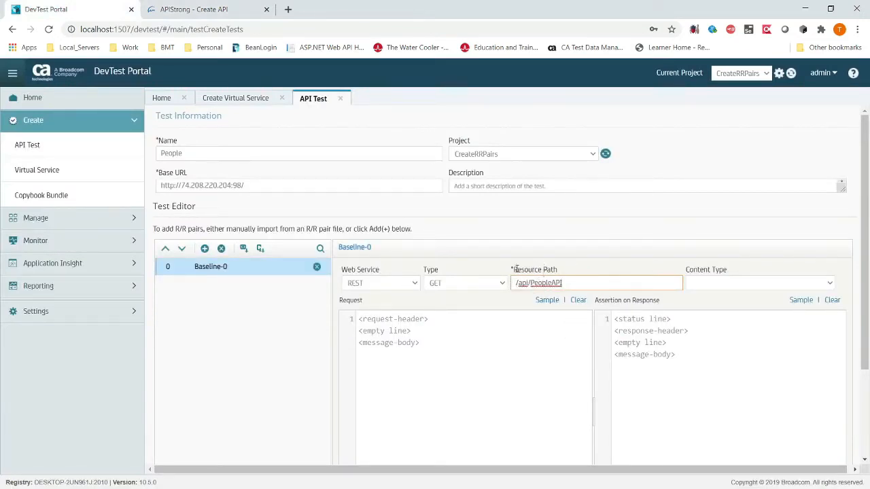
pyautogui.click(596, 293)
pyautogui.click(267, 10)
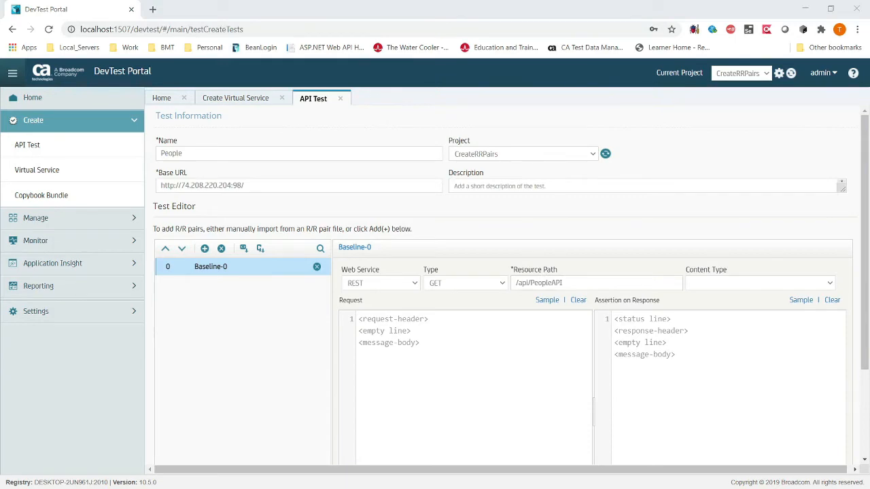
# Compare the PeopleAPI address in the other browser window with the test's base URL and resource path, then move that window away.
pyautogui.hotkey('alt', 'Tab')
pyautogui.moveTo(455, 19); pyautogui.dragTo(453, 313)
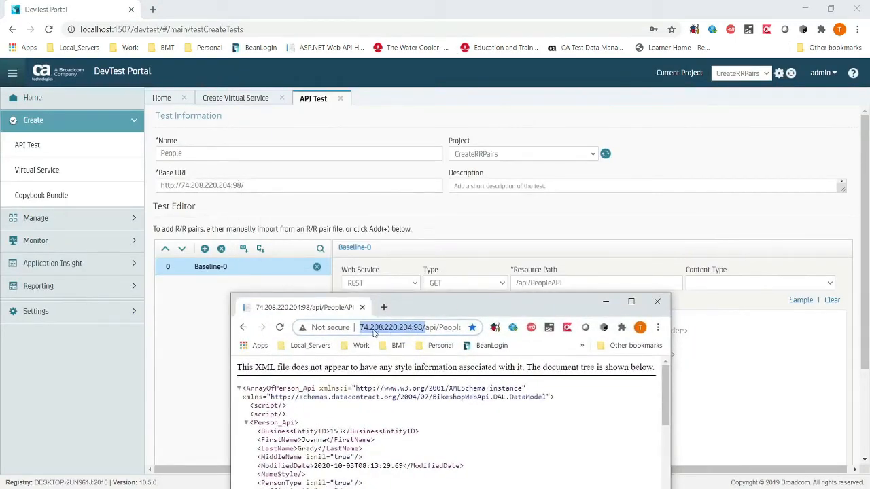
pyautogui.click(428, 327)
pyautogui.moveTo(426, 327); pyautogui.dragTo(492, 326)
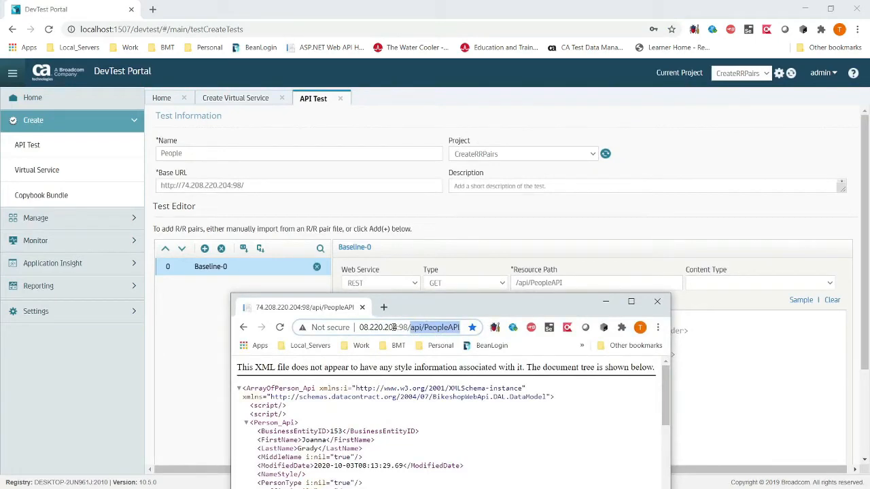
pyautogui.moveTo(460, 304); pyautogui.dragTo(535, 320)
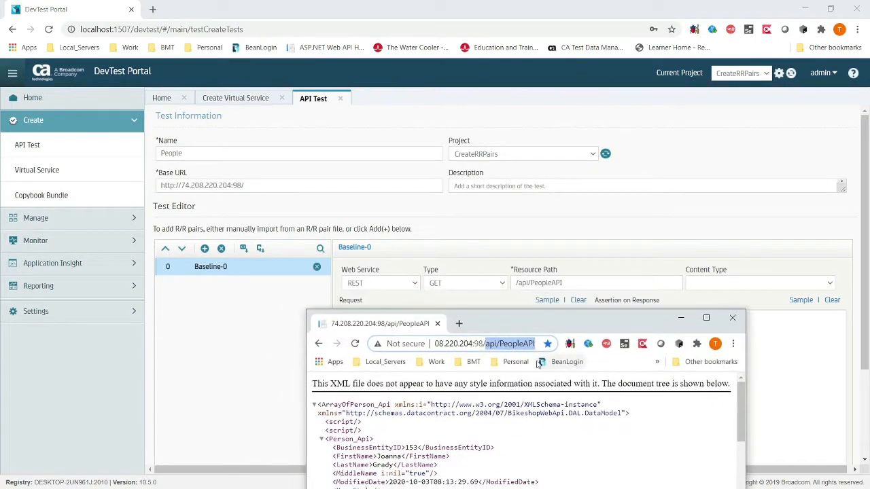
pyautogui.click(493, 343)
pyautogui.moveTo(499, 343); pyautogui.dragTo(482, 343)
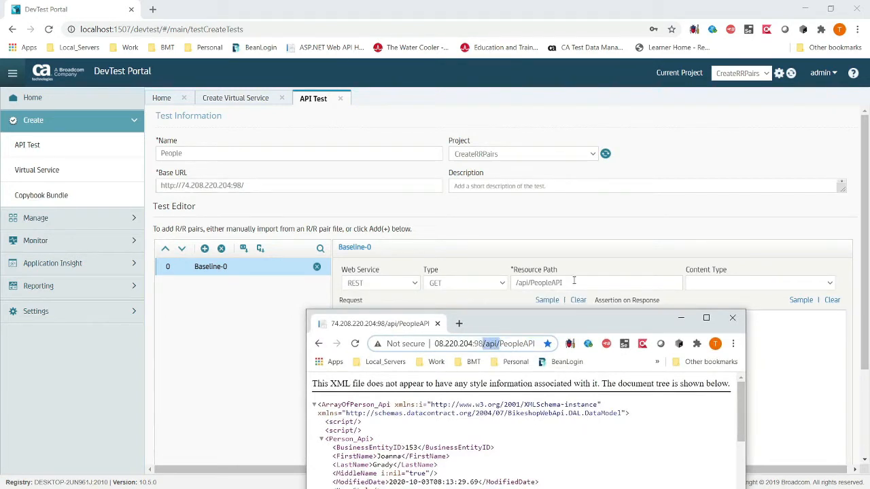
pyautogui.moveTo(637, 325); pyautogui.dragTo(0, 333)
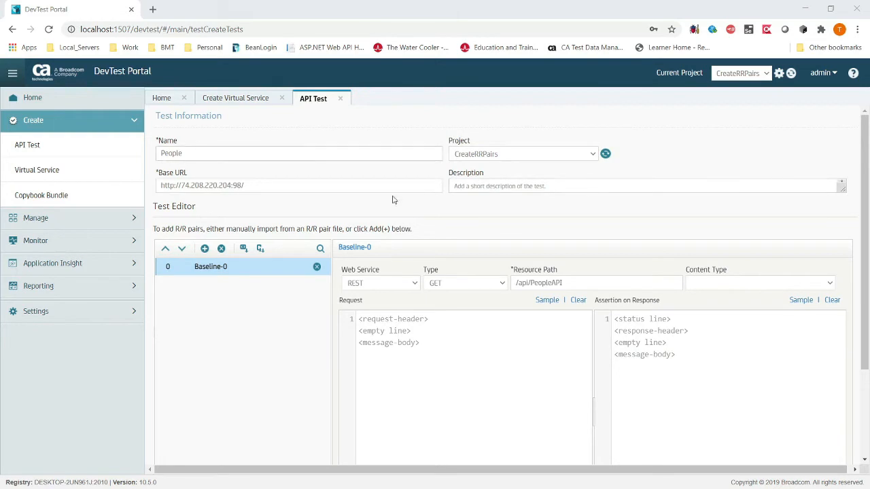
# Create and run the People API test, and dismiss the notification about its creation.
pyautogui.scroll(-2, 669, 358)
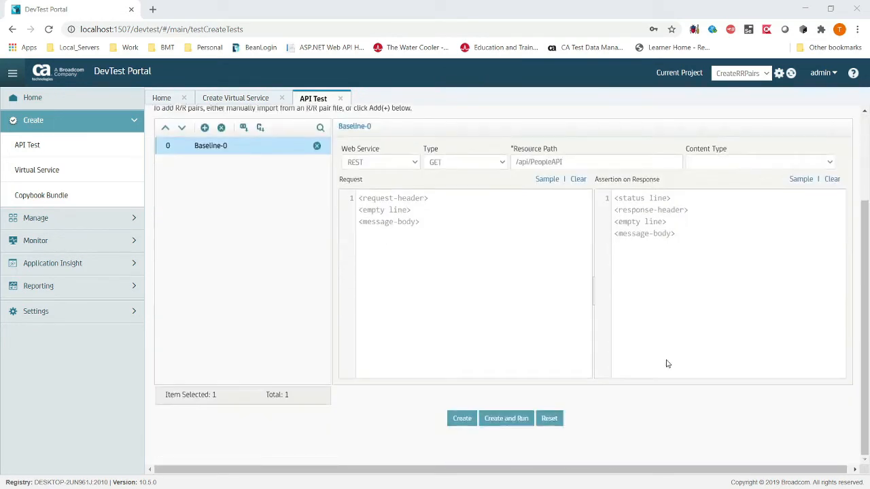
pyautogui.click(507, 421)
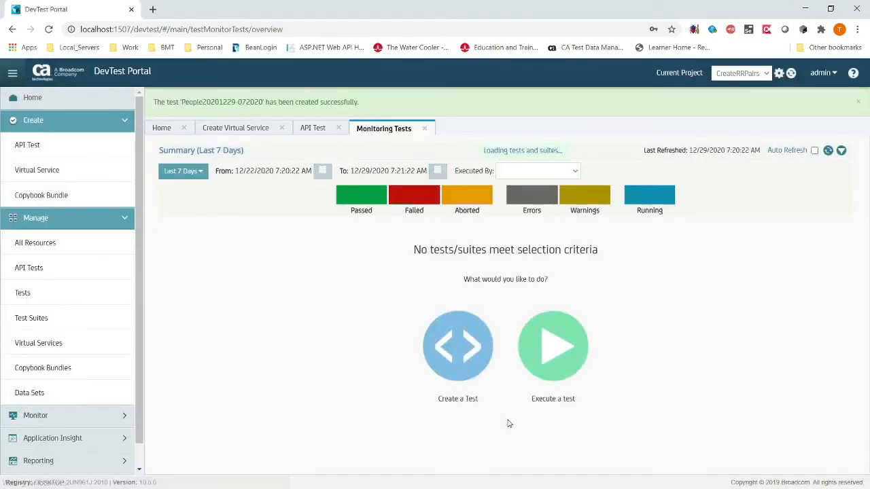
pyautogui.click(858, 100)
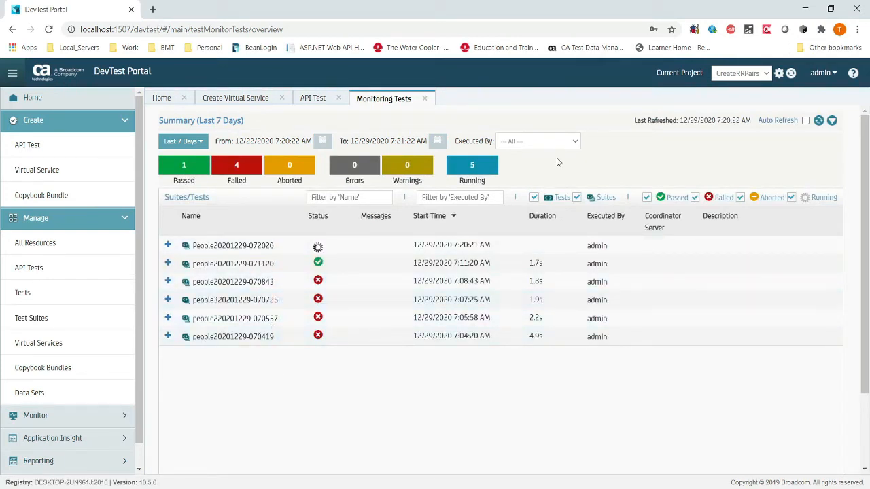
pyautogui.click(574, 143)
pyautogui.click(637, 148)
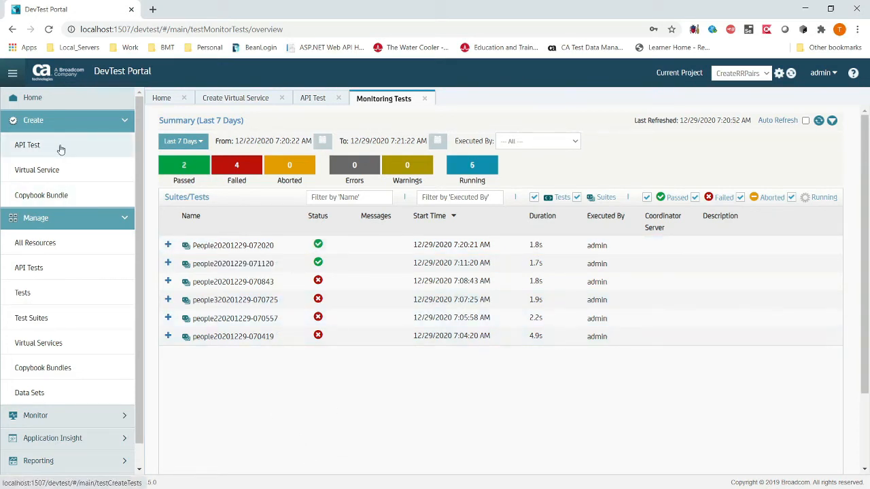
pyautogui.click(168, 245)
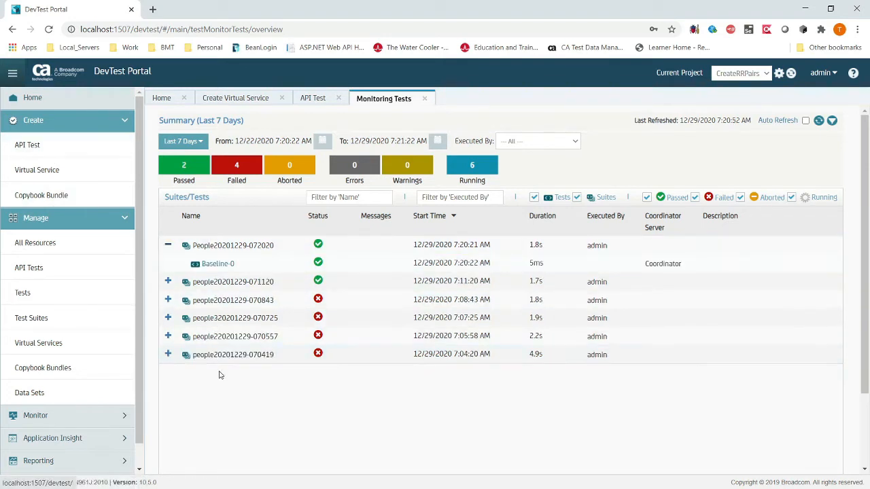
pyautogui.click(218, 266)
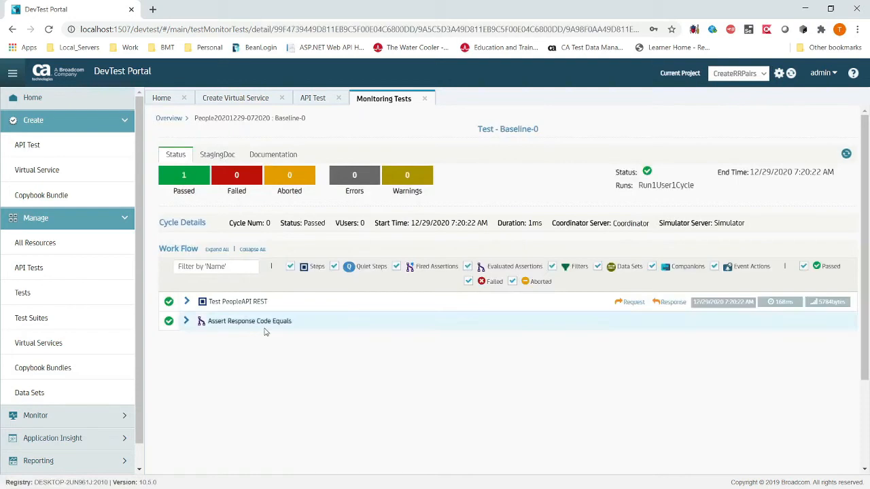
pyautogui.click(188, 302)
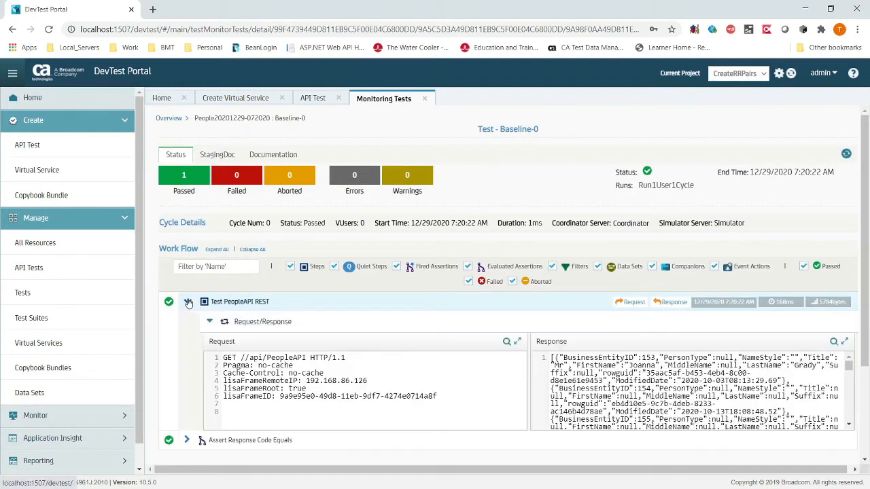
# Copy the text of the GET request from the test result into a blank Notepad2 document.
pyautogui.moveTo(457, 404); pyautogui.dragTo(215, 364)
pyautogui.rightClick(242, 365)
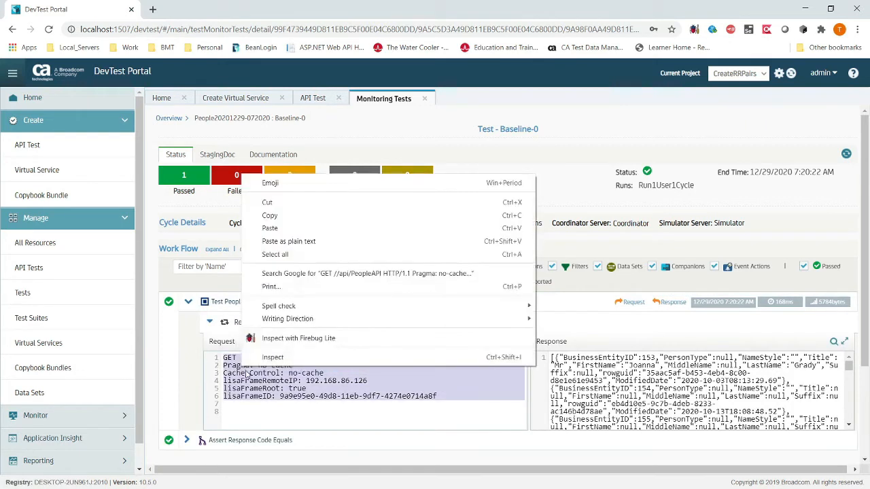
pyautogui.click(295, 221)
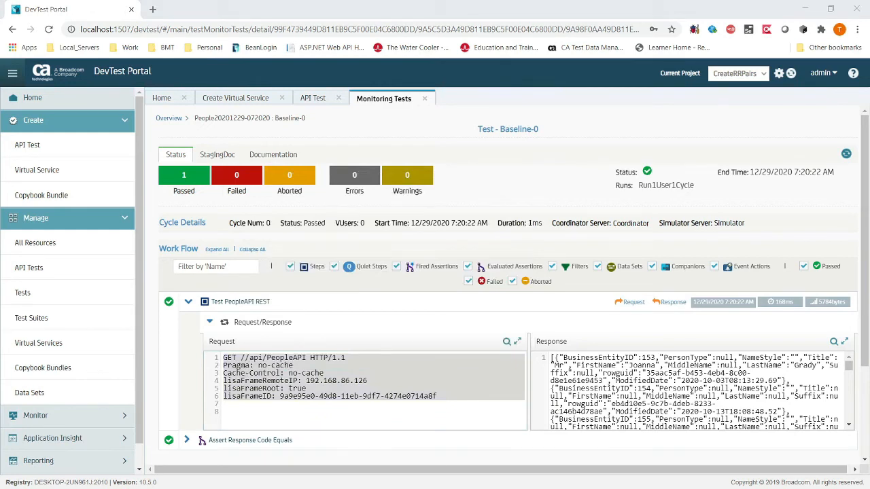
pyautogui.hotkey('ctrl', 'v')
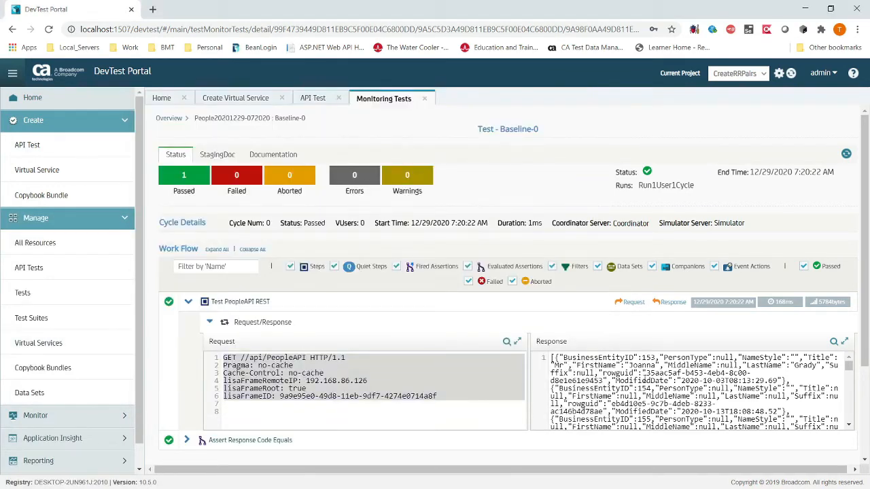
# Copy the entire JSON response from the test result into a separate Notepad2 document and check its beginning.
pyautogui.click(644, 380)
pyautogui.hotkey('ctrl', 'a')
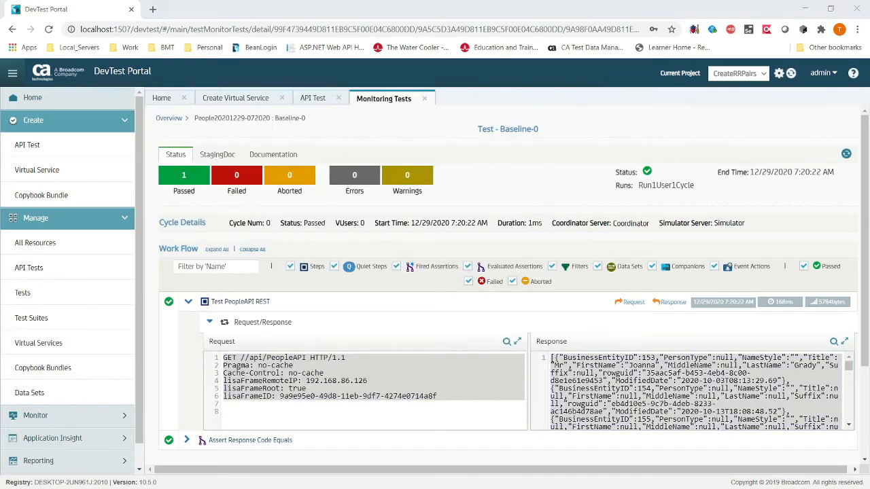
pyautogui.hotkey('ctrl', 'v')
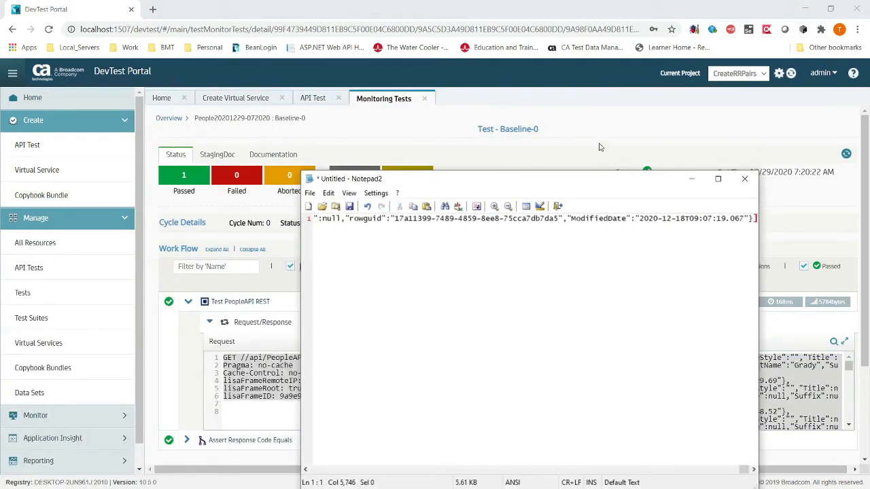
pyautogui.moveTo(514, 182); pyautogui.dragTo(519, 128)
pyautogui.click(662, 418)
pyautogui.click(662, 418)
pyautogui.click(662, 417)
pyautogui.moveTo(690, 417); pyautogui.dragTo(319, 416)
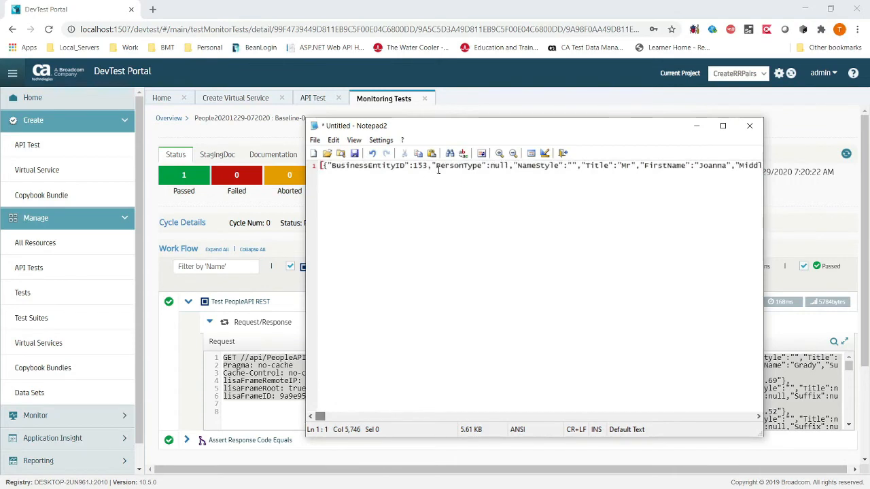
# Review and copy the request text in its Notepad2 document, move that window aside and return to the DevTest Portal.
pyautogui.hotkey('alt', 'Tab')
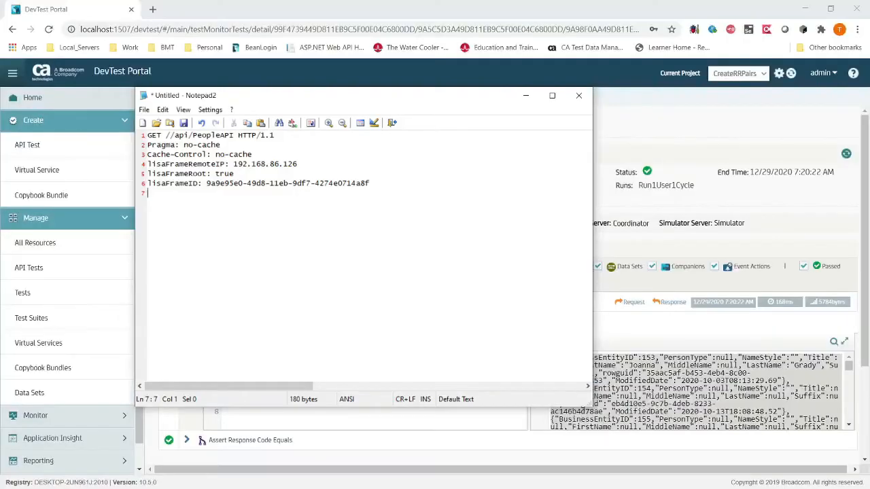
pyautogui.hotkey('ctrl', 'a')
pyautogui.hotkey('ctrl', 'c')
pyautogui.click(421, 197)
pyautogui.moveTo(448, 95); pyautogui.dragTo(367, 155)
pyautogui.hotkey('alt', 'Tab')
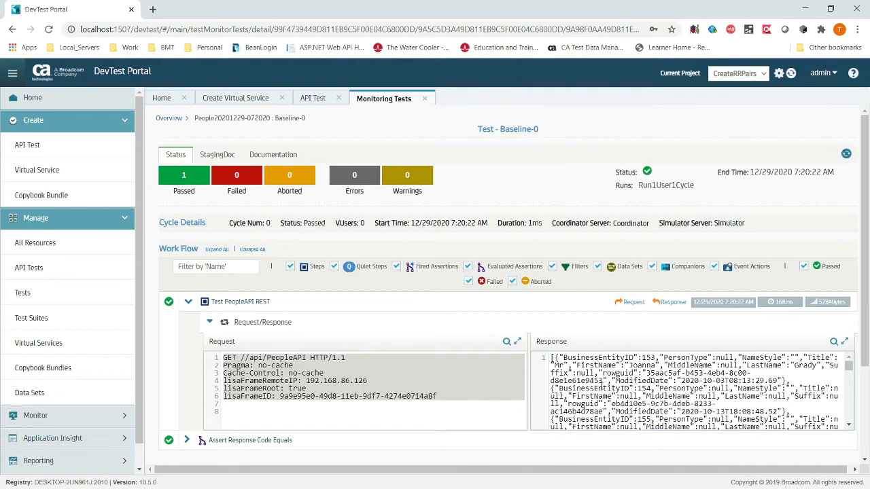
# From the RR Pairs page for creating a virtual service, save the sample operation-8-req.txt into a new desktop folder named files.
pyautogui.scroll(-10, 602, 386)
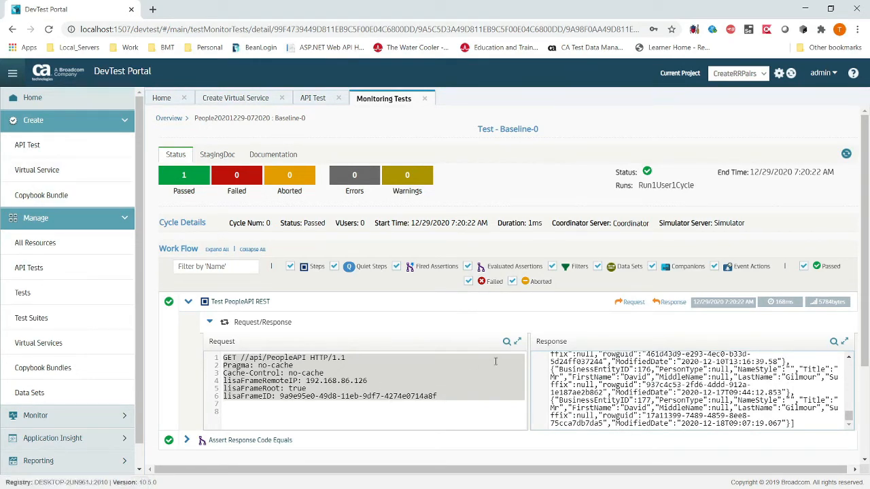
pyautogui.click(51, 173)
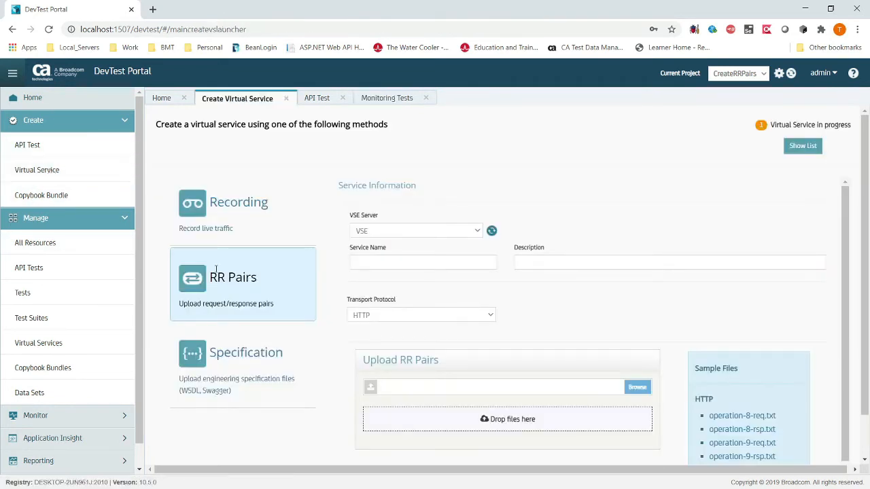
pyautogui.rightClick(738, 422)
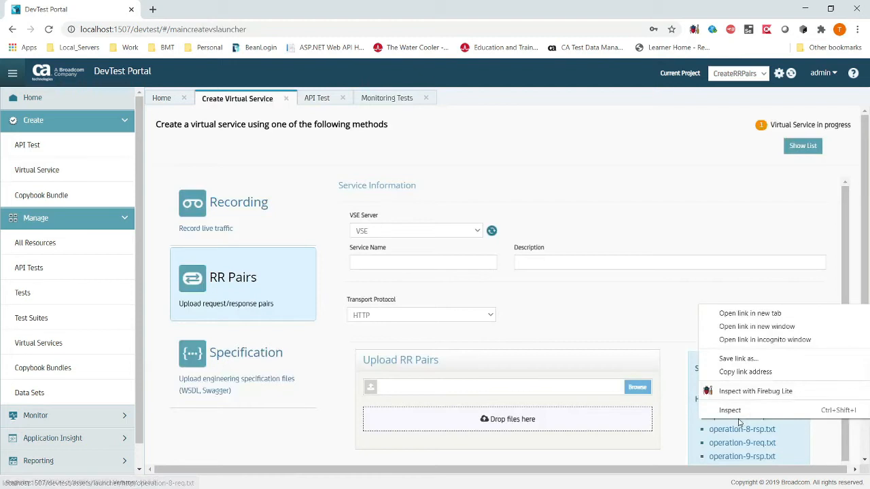
pyautogui.click(738, 359)
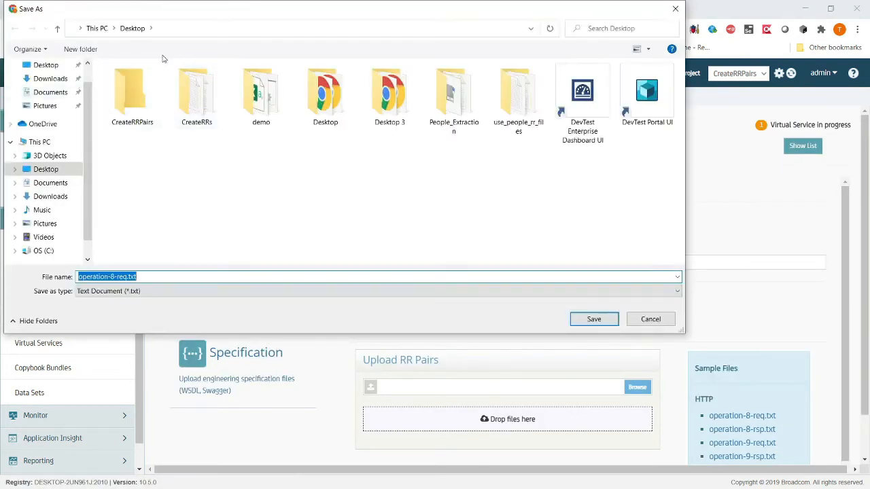
pyautogui.click(80, 49)
pyautogui.write('files')
pyautogui.press('Return')
pyautogui.press('Return')
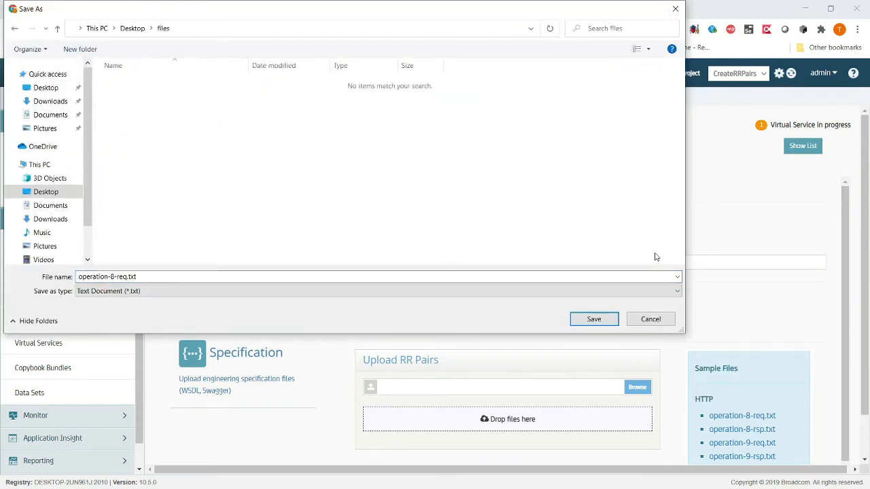
pyautogui.click(585, 317)
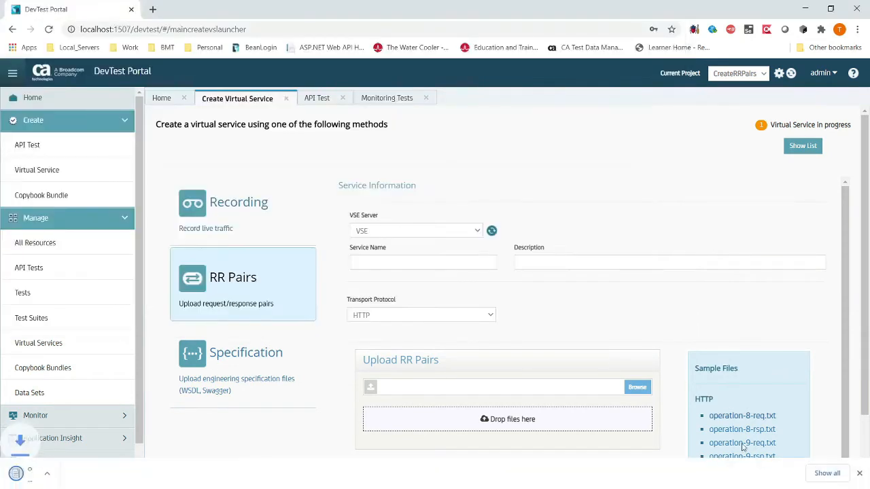
# Save the sample operation-8-rsp.txt into the files folder and dismiss the download bar.
pyautogui.rightClick(754, 431)
pyautogui.click(774, 363)
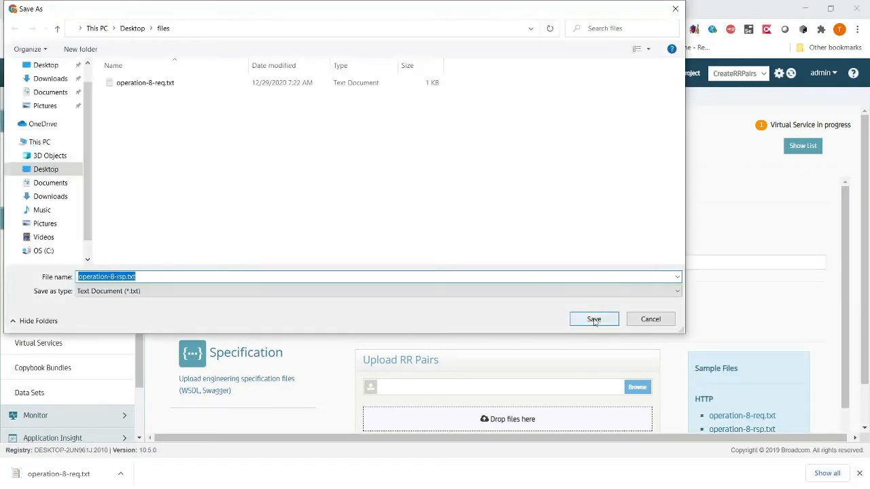
pyautogui.click(592, 317)
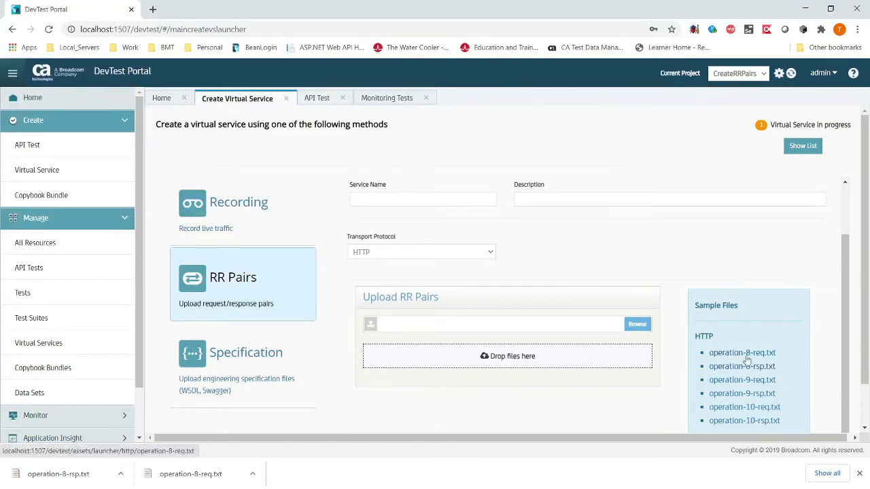
pyautogui.scroll(-1, 761, 401)
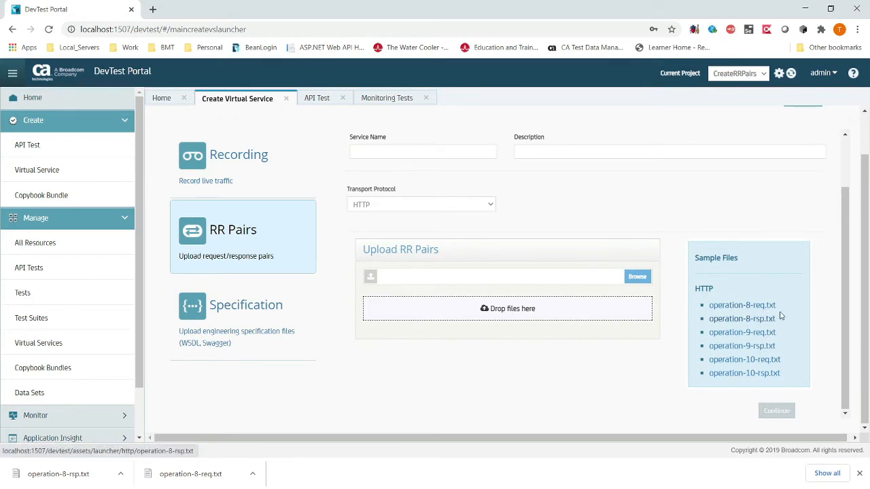
pyautogui.click(859, 474)
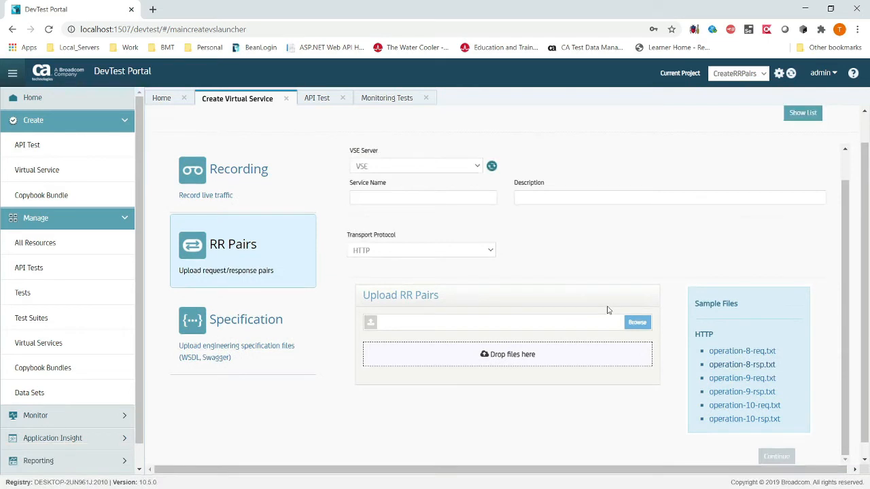
# Name the new RR Pairs virtual service PeopleRR.
pyautogui.click(418, 197)
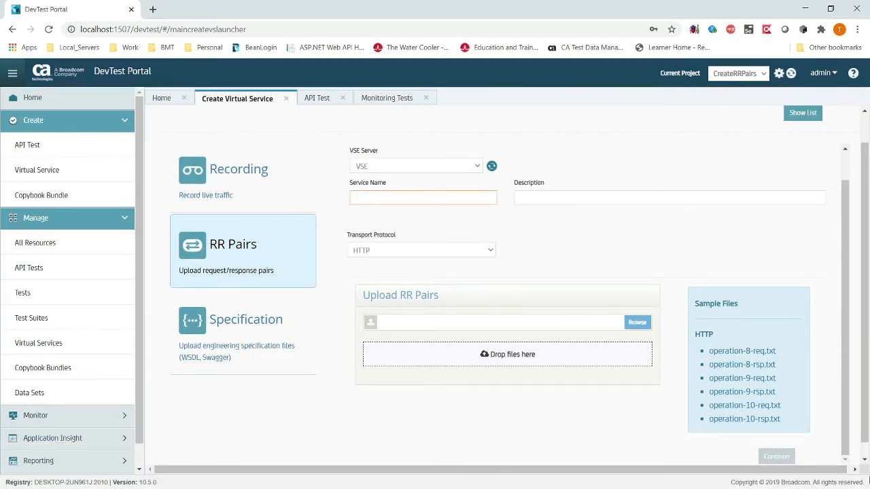
pyautogui.write('PeopleRR')
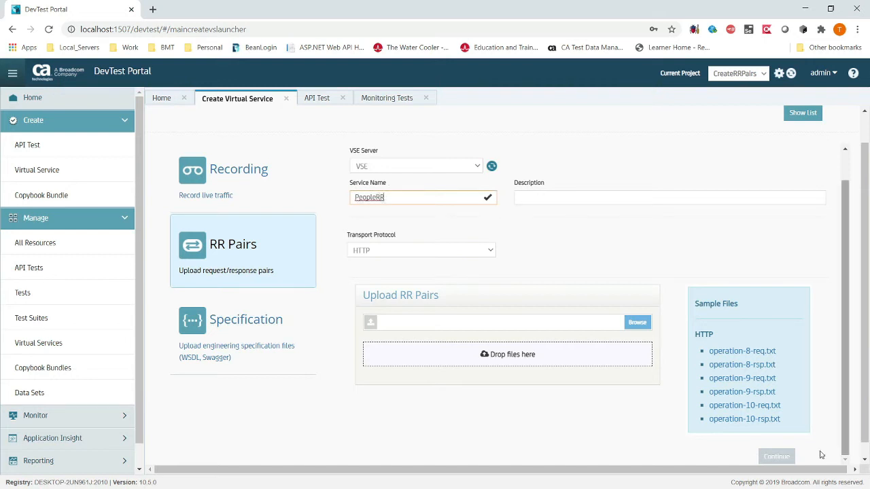
pyautogui.click(553, 392)
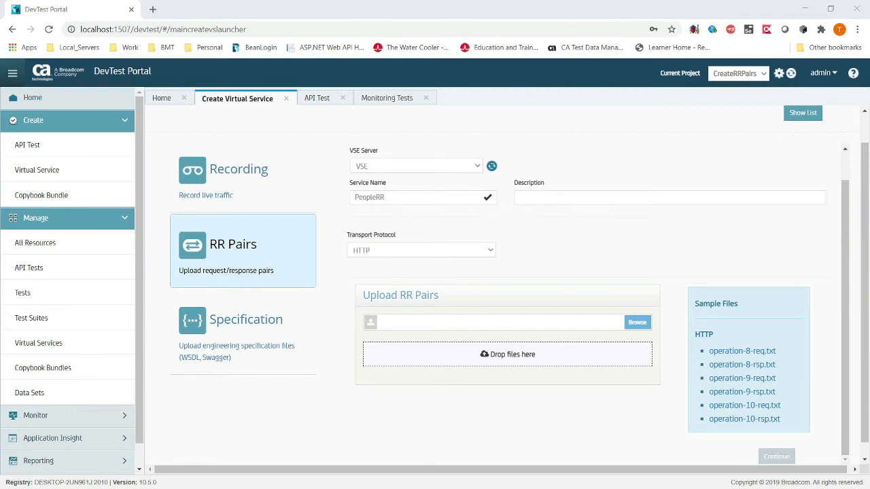
# Minimise the browser, open the desktop files folder and open operation-8-req.txt in Notepad2 to review its text.
pyautogui.click(807, 9)
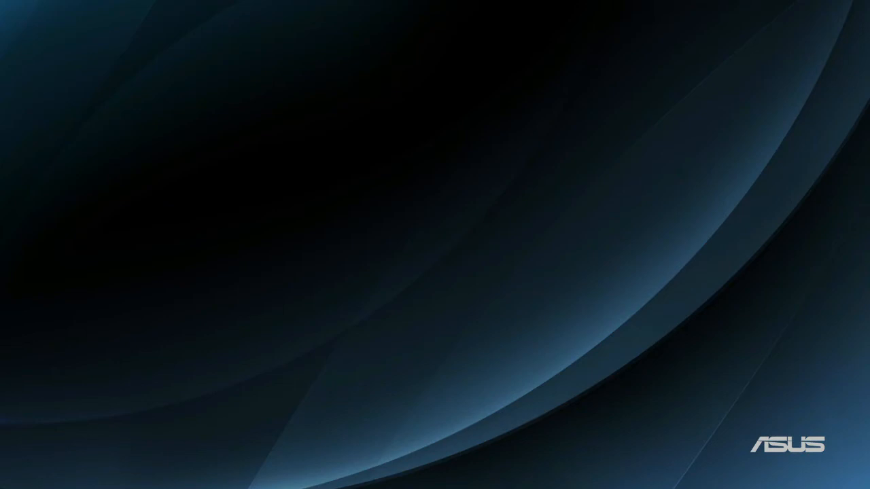
pyautogui.moveTo(508, 195); pyautogui.dragTo(535, 180)
pyautogui.press('Return')
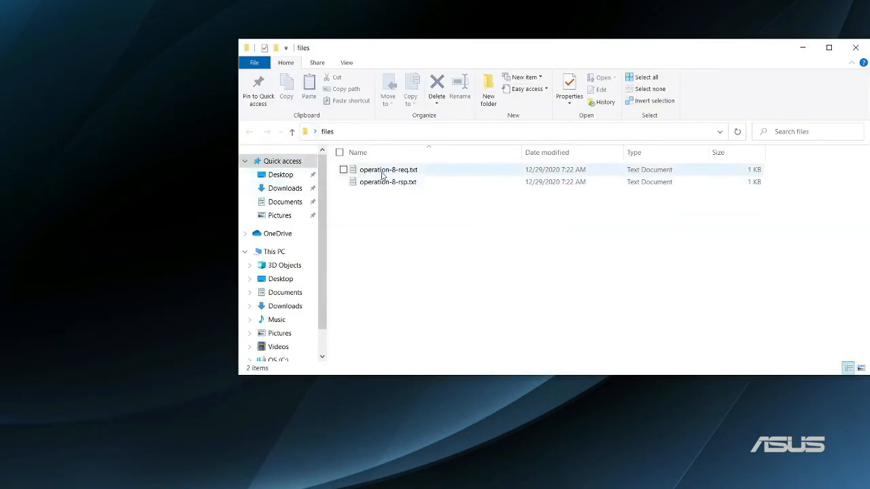
pyautogui.doubleClick(382, 171)
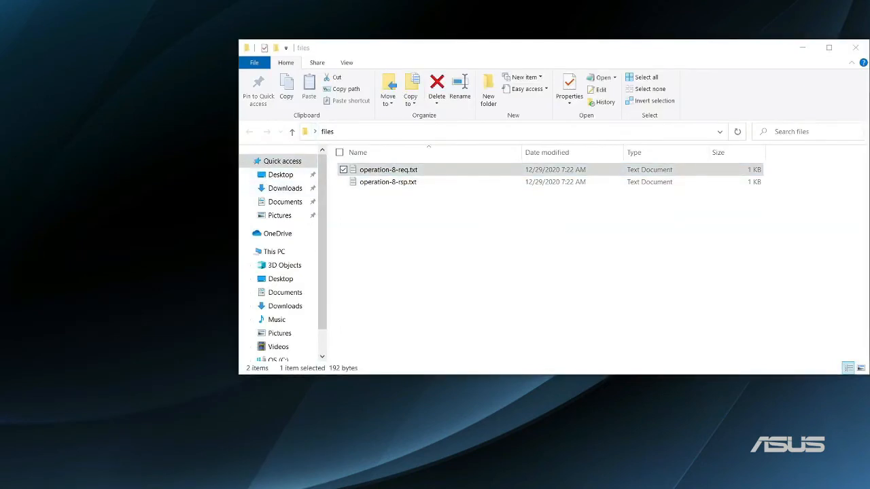
pyautogui.moveTo(381, 163); pyautogui.dragTo(231, 108)
pyautogui.click(332, 200)
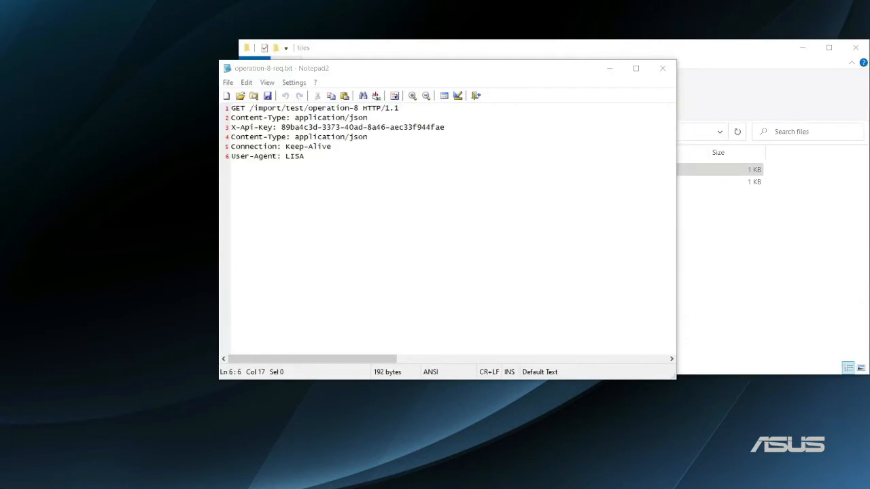
# Replace the first line of operation-8-req.txt with the line GET //api/PeopleAPI HTTP/1.1 copied from the untitled request document.
pyautogui.moveTo(598, 288); pyautogui.dragTo(459, 210)
pyautogui.moveTo(391, 239); pyautogui.dragTo(249, 237)
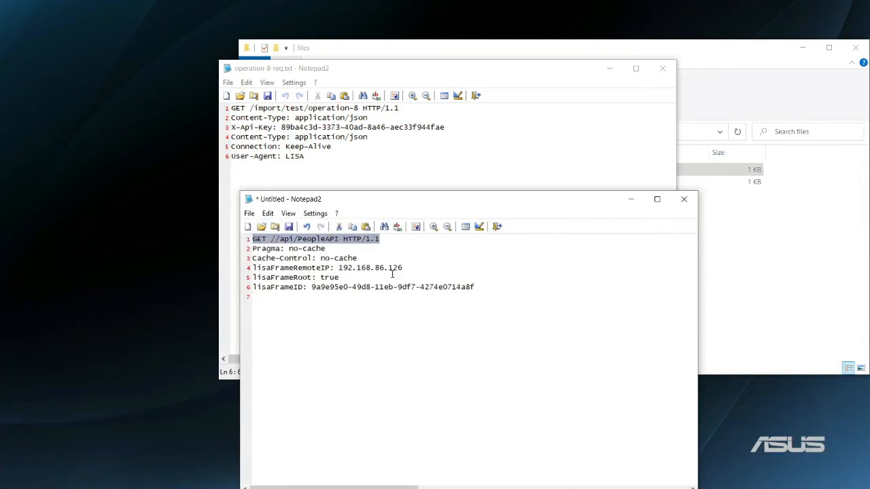
pyautogui.rightClick(366, 240)
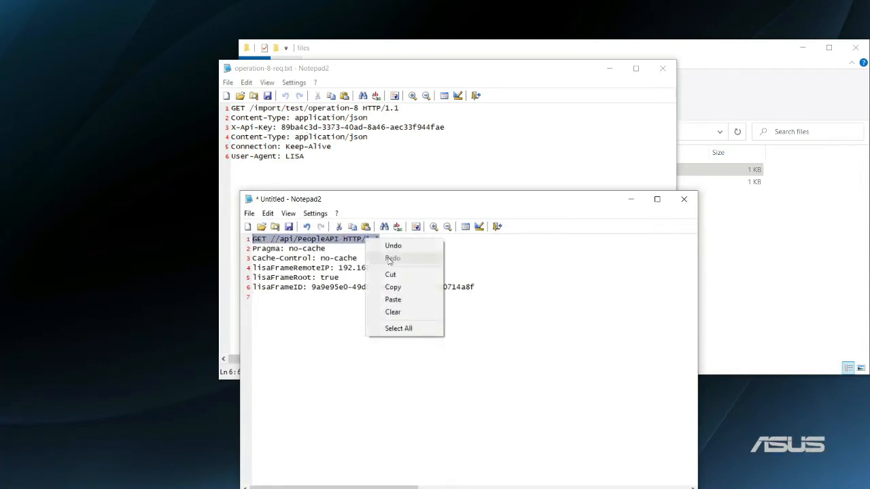
pyautogui.click(393, 287)
pyautogui.moveTo(417, 111); pyautogui.dragTo(229, 108)
pyautogui.rightClick(262, 110)
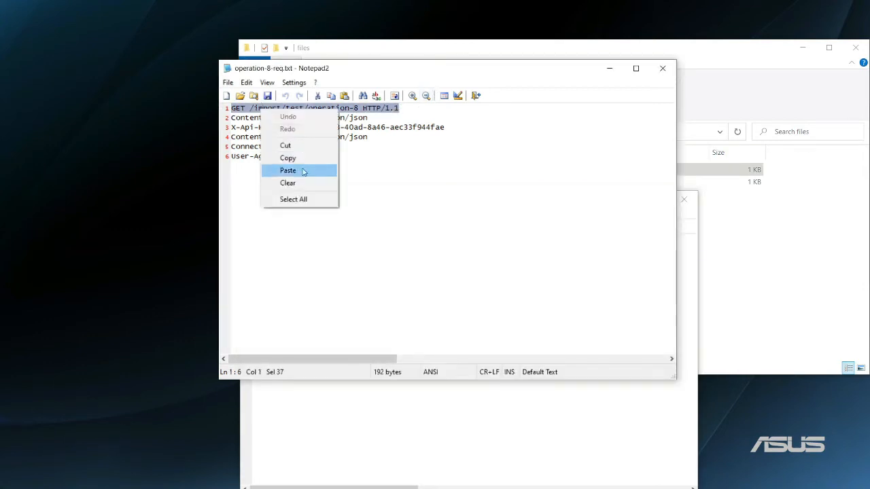
pyautogui.click(296, 174)
pyautogui.click(394, 392)
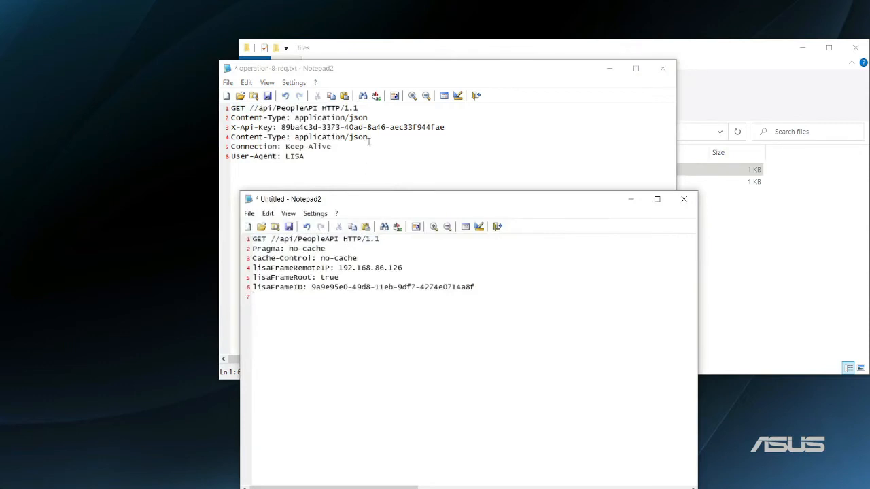
# Delete the duplicate Content-Type: application/json line below the X-Api-Key line in operation-8-req.txt.
pyautogui.moveTo(368, 139); pyautogui.dragTo(210, 134)
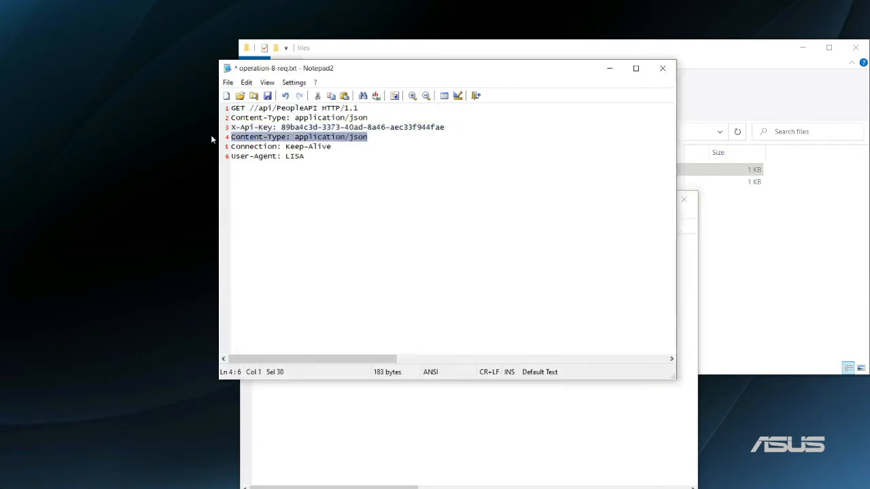
pyautogui.write('\\')
pyautogui.press('BackSpace')
pyautogui.press('BackSpace')
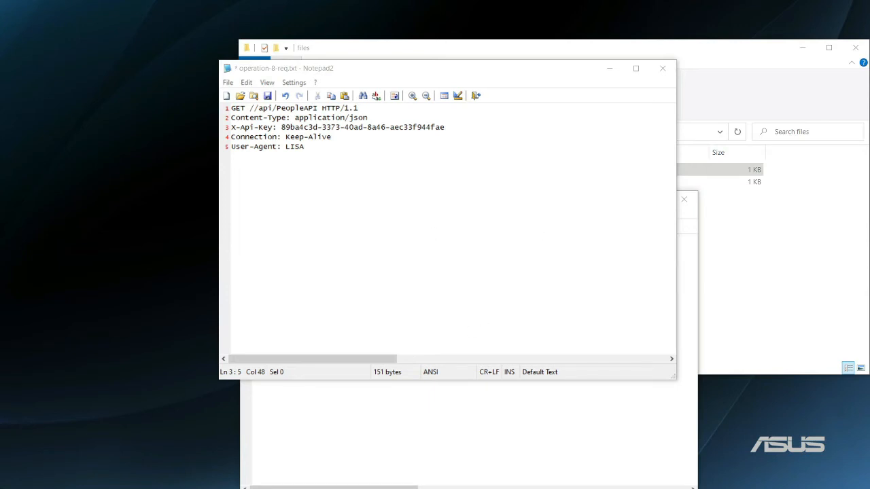
# Bring up Inv-1_rrpairs_REST-0-req.txt and examine its GET and referer lines.
pyautogui.moveTo(0, 202); pyautogui.dragTo(380, 201)
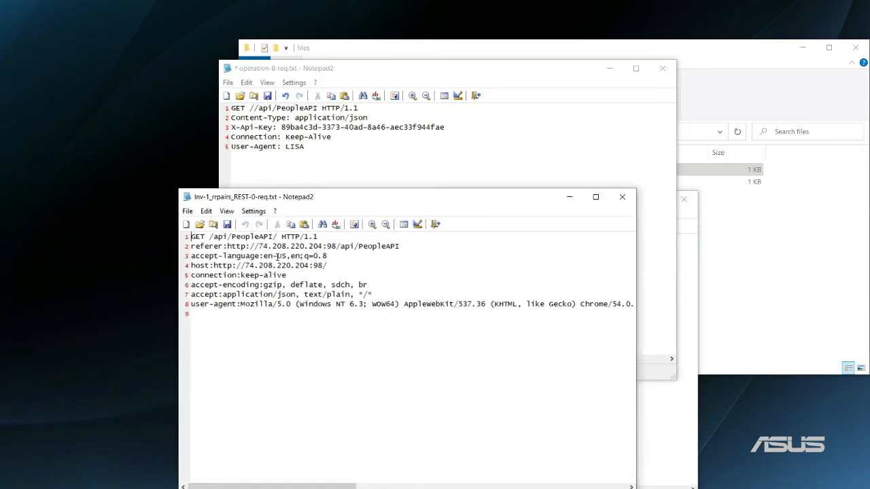
pyautogui.moveTo(318, 236); pyautogui.dragTo(195, 236)
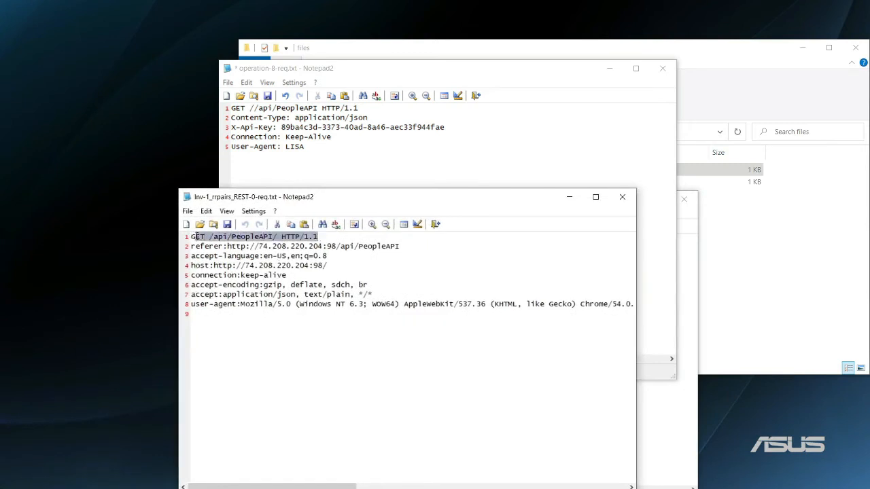
pyautogui.moveTo(398, 252); pyautogui.dragTo(193, 247)
pyautogui.click(240, 249)
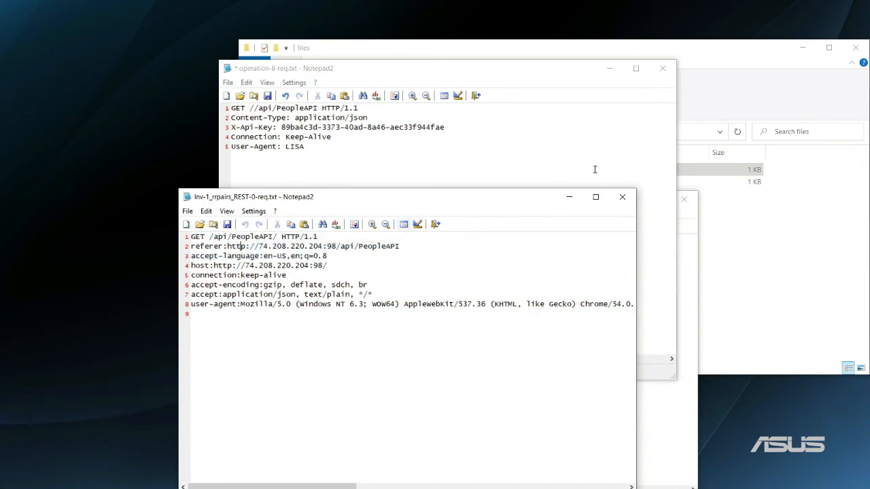
# Close operation-8-req.txt and the untitled request document without saving their changes.
pyautogui.click(662, 69)
pyautogui.click(459, 287)
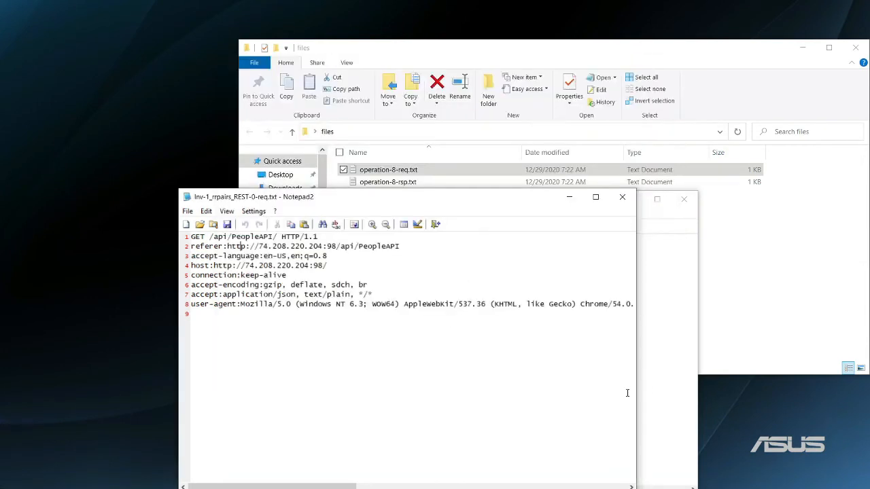
pyautogui.click(669, 385)
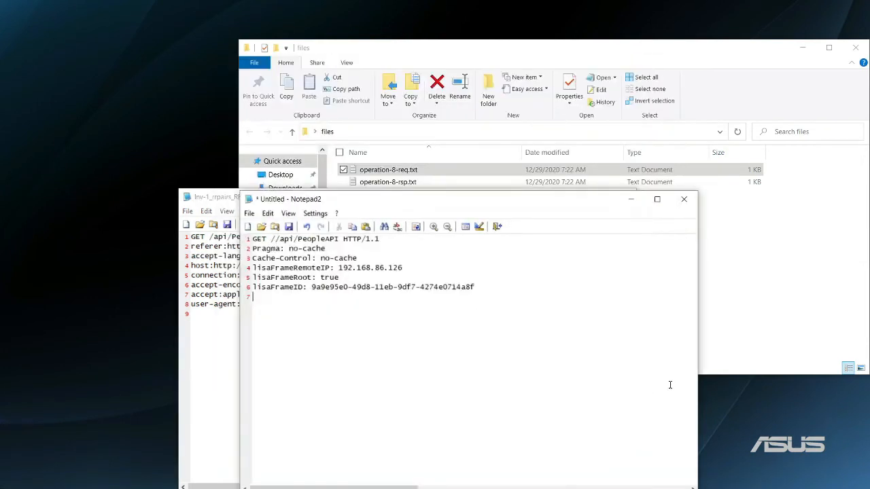
pyautogui.click(683, 199)
pyautogui.click(440, 288)
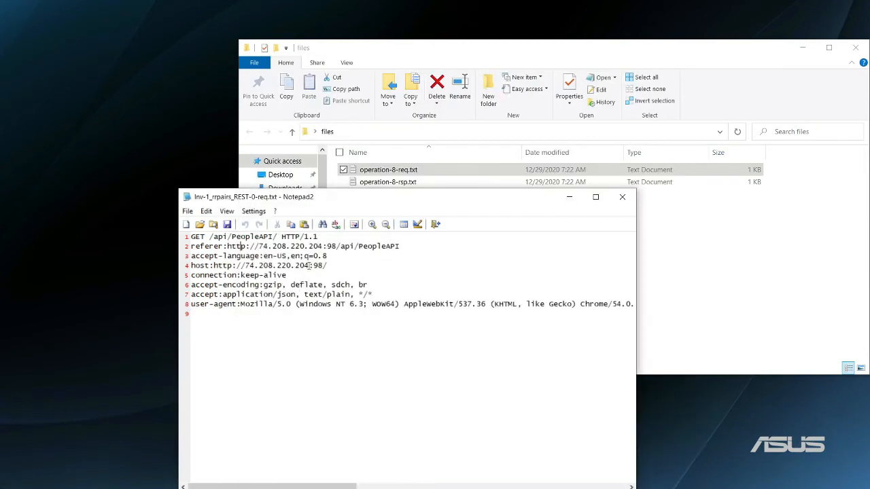
# Examine the GET line and the referer, accept-language and host headers in Inv-1_rrpairs_REST-0-req.txt, and return to the DevTest Portal.
pyautogui.moveTo(401, 246); pyautogui.dragTo(191, 236)
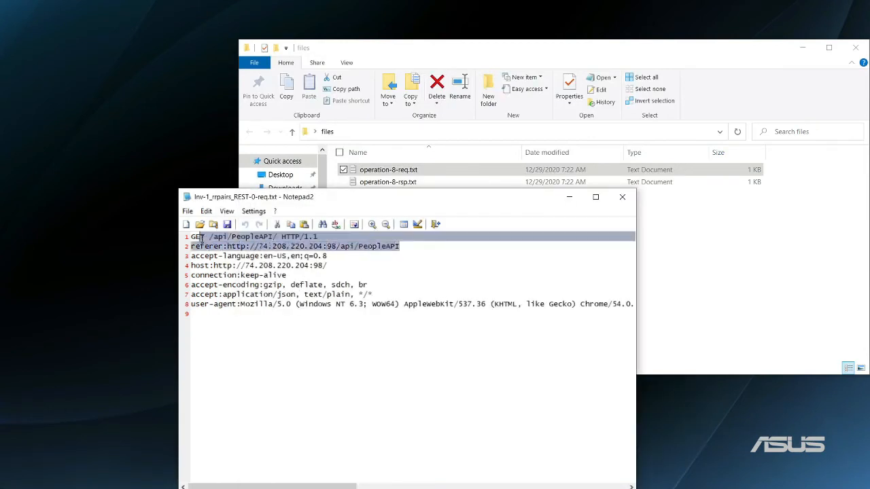
pyautogui.moveTo(348, 267); pyautogui.dragTo(188, 256)
pyautogui.click(612, 346)
pyautogui.moveTo(636, 319); pyautogui.dragTo(833, 326)
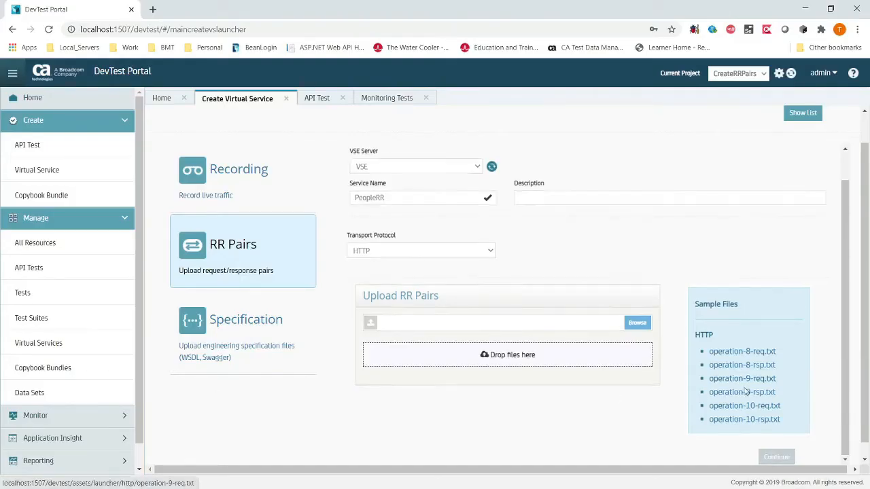
# Open the sample files operation-9-req.txt and operation-10-req.txt to examine their POST request format.
pyautogui.scroll(-1, 782, 428)
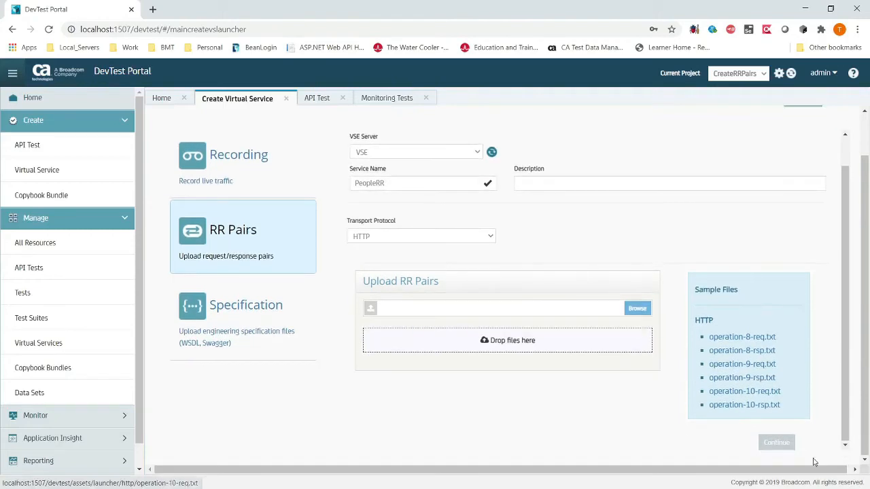
pyautogui.click(746, 369)
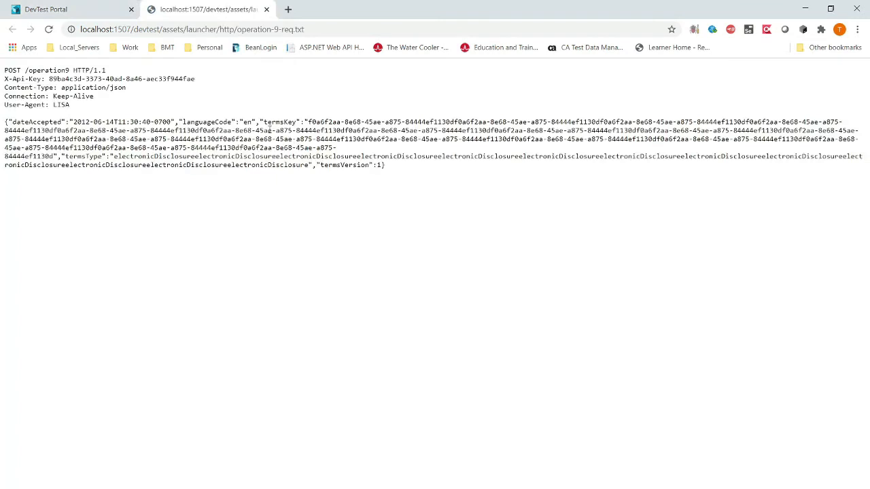
pyautogui.click(35, 9)
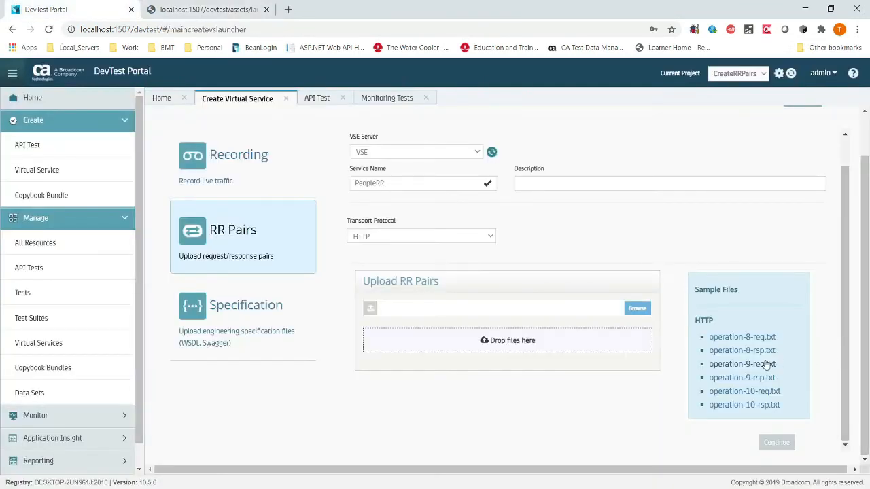
pyautogui.click(747, 391)
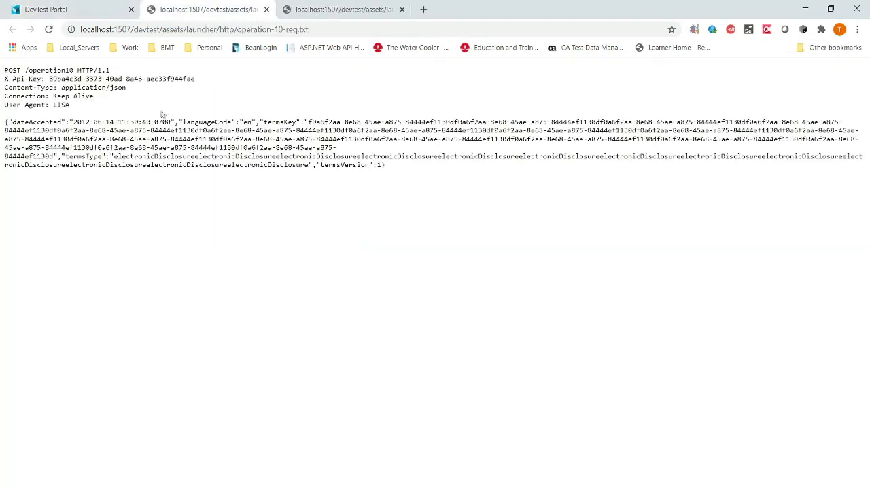
# Close the sample request pages for operation-10 and operation-9 and return to the DevTest Portal.
pyautogui.click(266, 9)
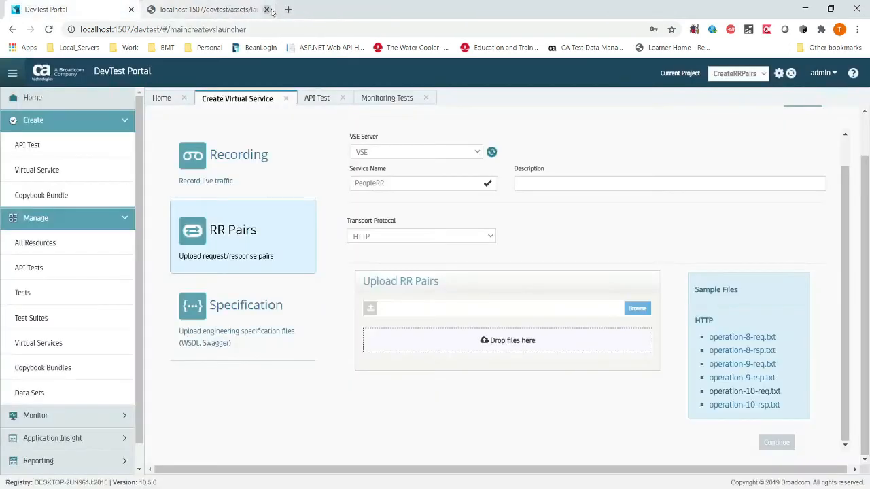
pyautogui.click(228, 9)
pyautogui.click(267, 9)
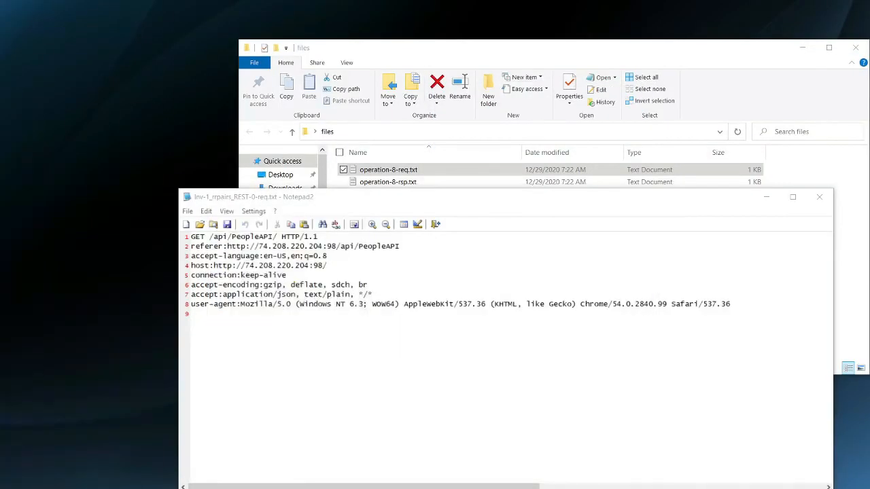
# Bring up Inv-1_rrpairs_REST-0-rsp.txt and examine its status line and response headers down to the Date and Connection lines.
pyautogui.click(545, 365)
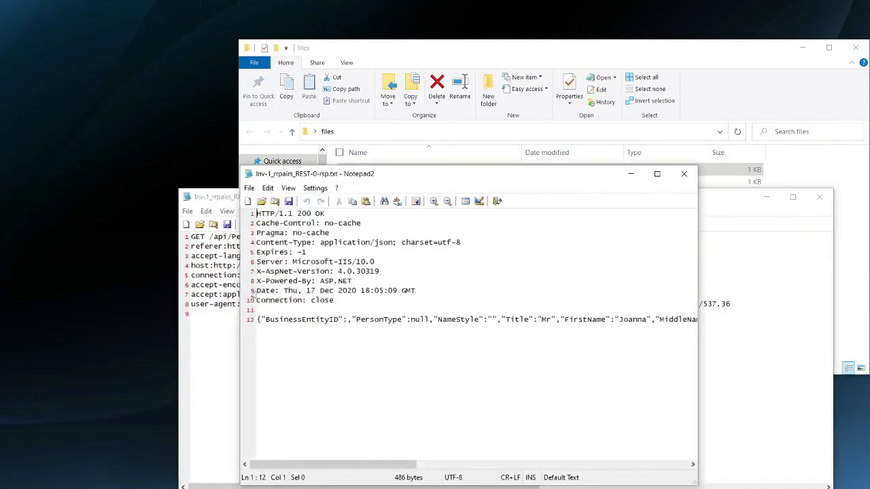
pyautogui.click(382, 305)
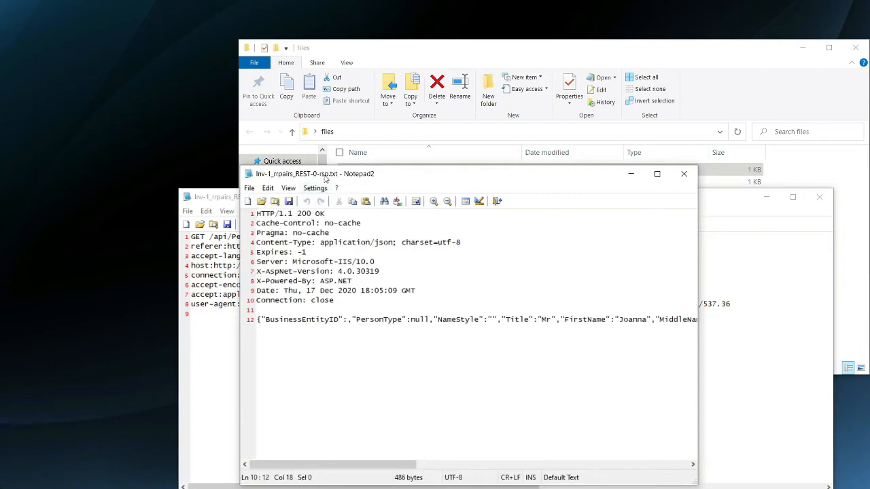
pyautogui.moveTo(342, 176); pyautogui.dragTo(443, 153)
pyautogui.keyDown('shift'); pyautogui.click(413, 266); pyautogui.keyUp('shift')
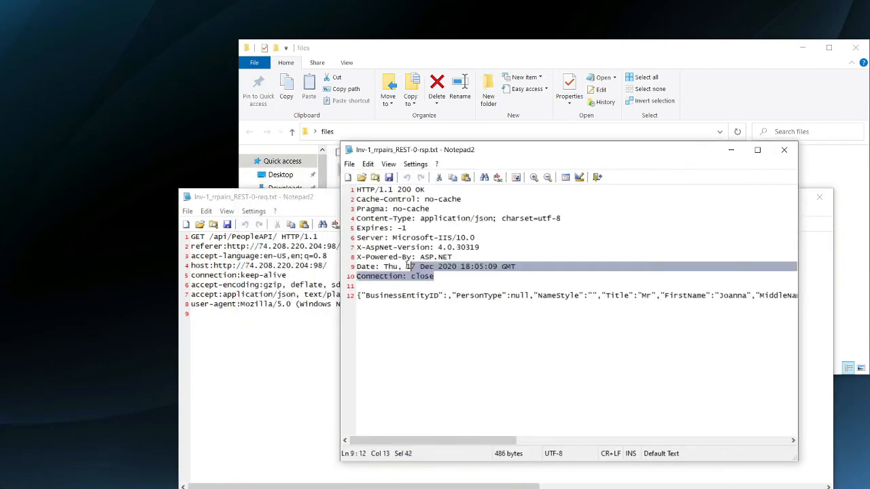
pyautogui.hotkey('shift', 'Up')
pyautogui.hotkey('shift', 'Up')
pyautogui.hotkey('shift', 'Up')
pyautogui.hotkey('shift', 'Up')
pyautogui.hotkey('shift', 'Up')
pyautogui.hotkey('shift', 'Up')
pyautogui.hotkey('shift', 'Up')
pyautogui.hotkey('shift', 'Up')
pyautogui.click(452, 257)
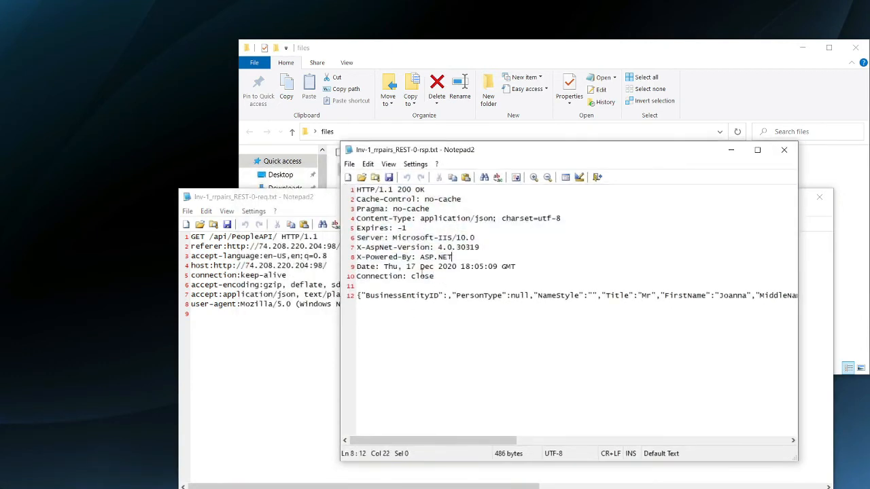
pyautogui.click(448, 271)
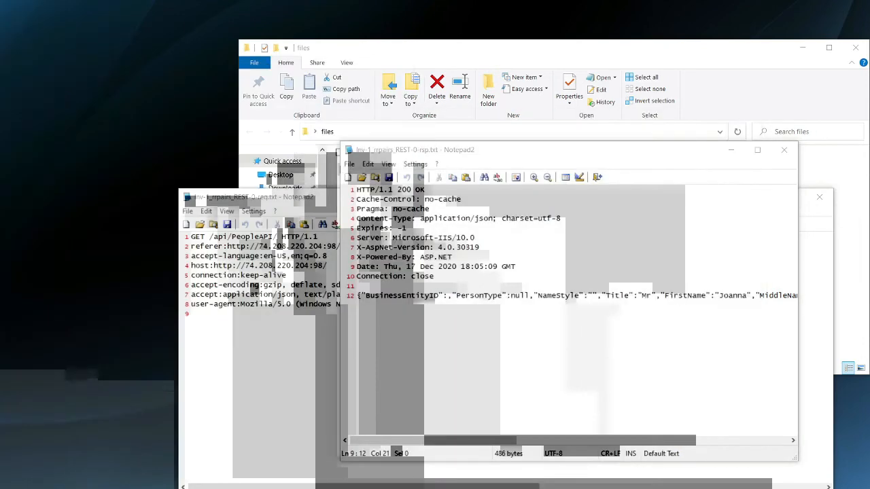
pyautogui.click(474, 266)
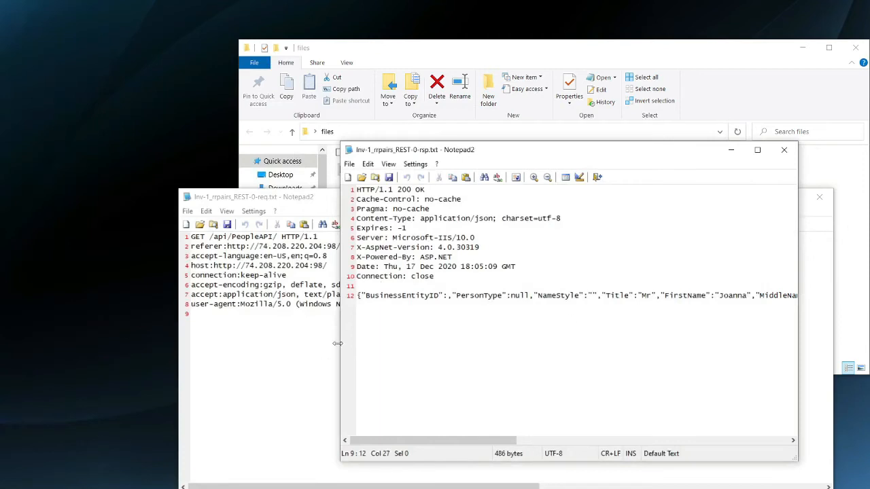
# Replace the JSON body on line 12 of Inv-1_rrpairs_REST-0-rsp.txt with the full JSON array from the untitled document, and save the file.
pyautogui.moveTo(338, 327); pyautogui.dragTo(141, 327)
pyautogui.moveTo(159, 296); pyautogui.dragTo(807, 299)
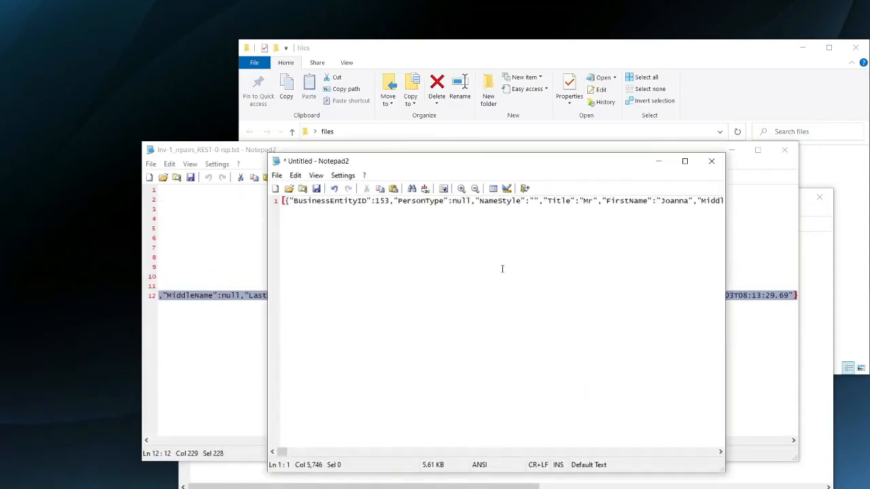
pyautogui.hotkey('ctrl', 'a')
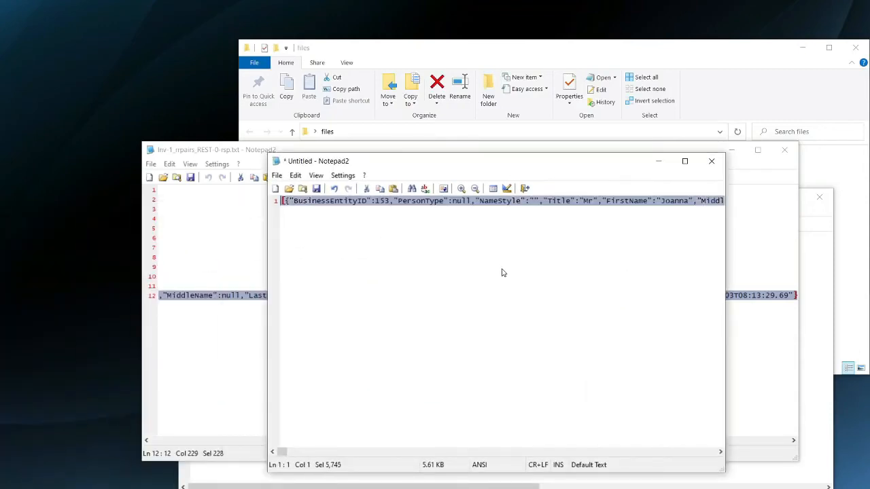
pyautogui.click(720, 162)
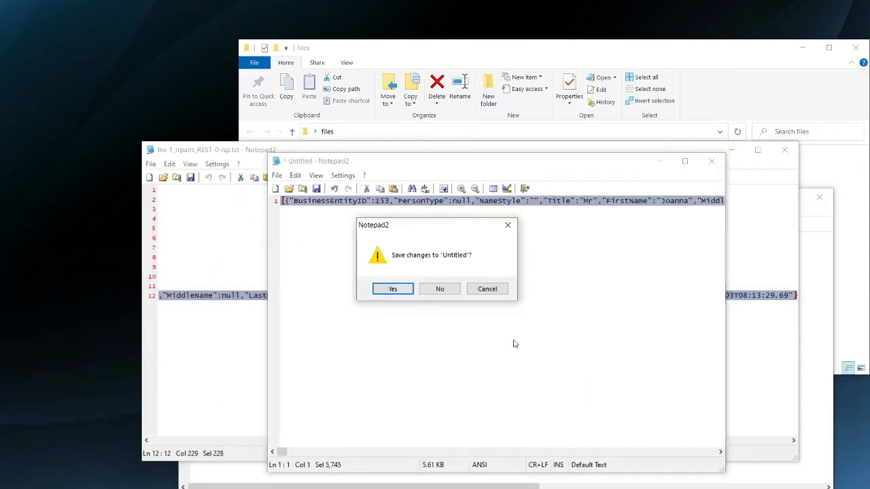
pyautogui.click(486, 290)
pyautogui.click(658, 162)
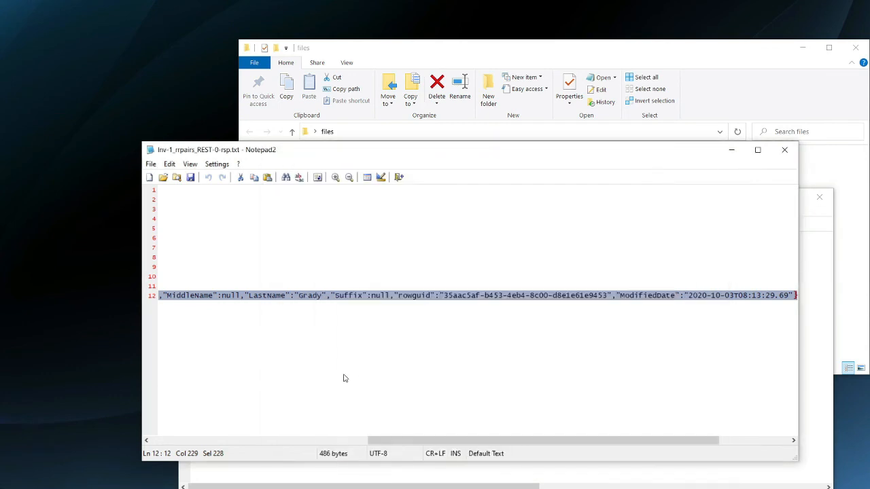
pyautogui.hotkey('ctrl', 'v')
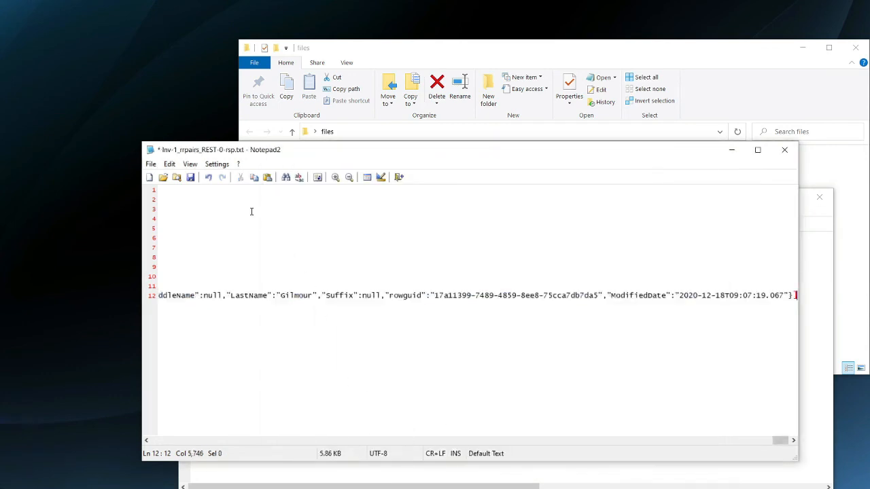
pyautogui.click(194, 180)
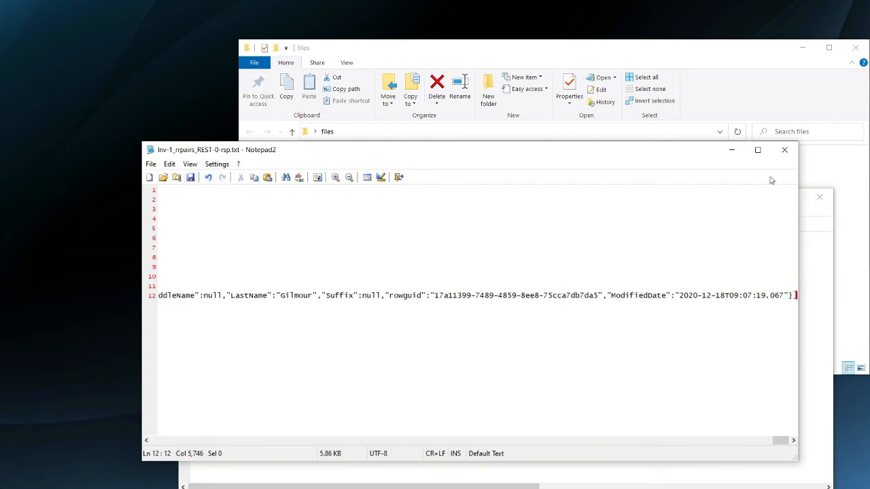
# Close Inv-1_rrpairs_REST-0-rsp.txt and Inv-1_rrpairs_REST-0-req.txt, and minimize the files folder window.
pyautogui.click(784, 150)
pyautogui.click(819, 197)
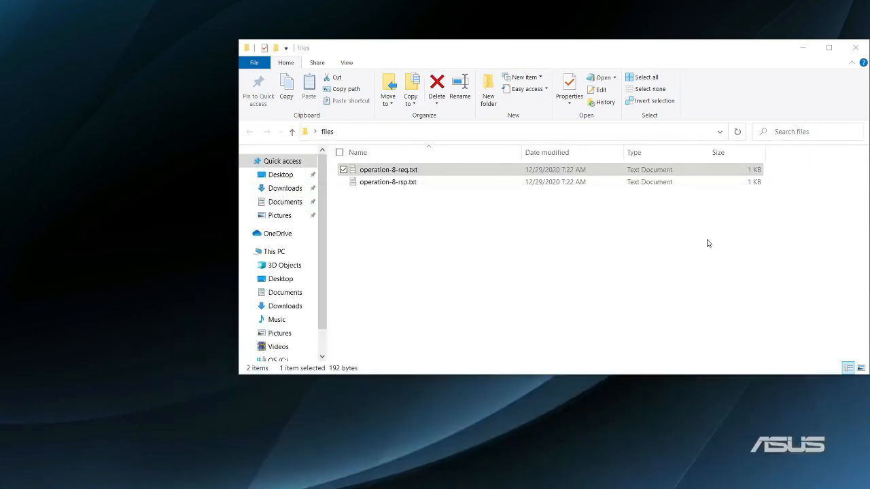
pyautogui.click(802, 49)
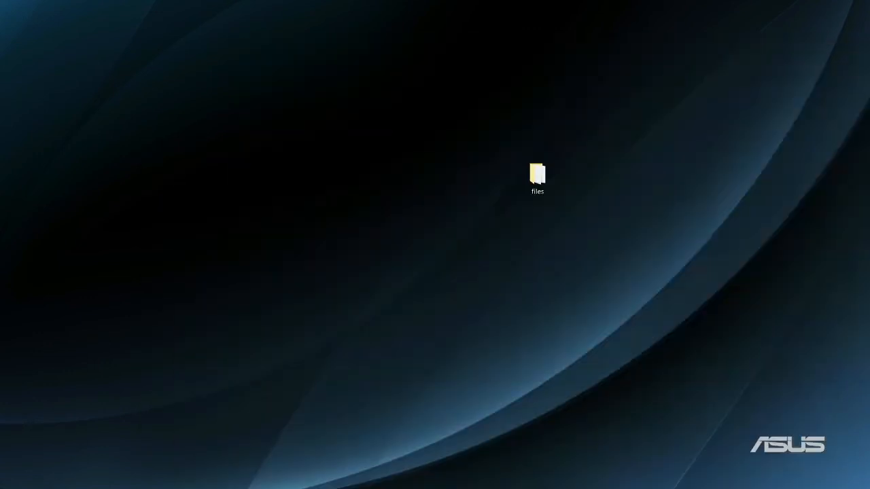
# In DevTest Portal, upload Inv-1_rrpairs_REST-0-req.txt and Inv-1_rrpairs_REST-0-rsp.txt as RR pairs for the PeopleRR service and continue.
pyautogui.hotkey('alt', 'Tab')
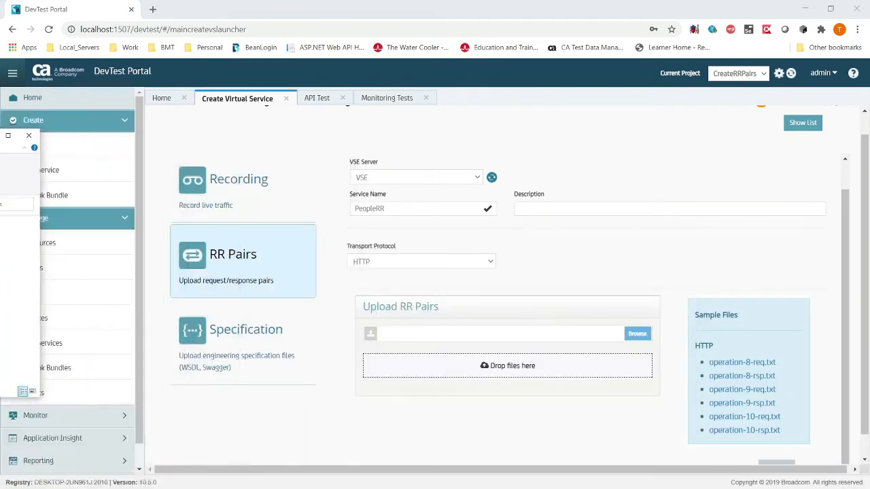
pyautogui.moveTo(388, 486); pyautogui.dragTo(491, 369)
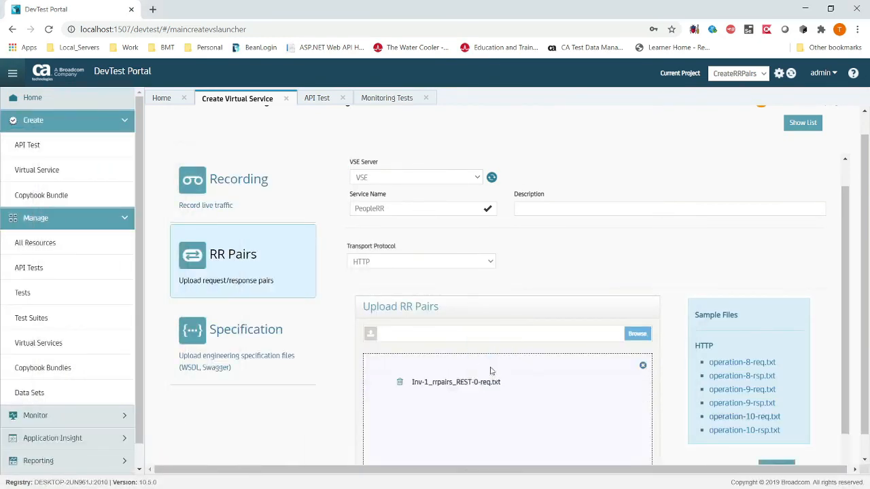
pyautogui.hotkey('alt', 'Tab')
pyautogui.moveTo(354, 486); pyautogui.dragTo(435, 408)
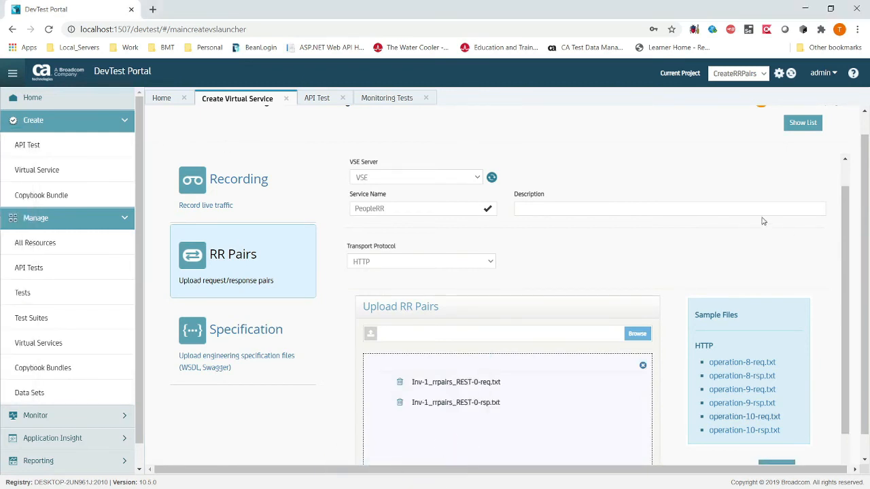
pyautogui.scroll(-1, 768, 224)
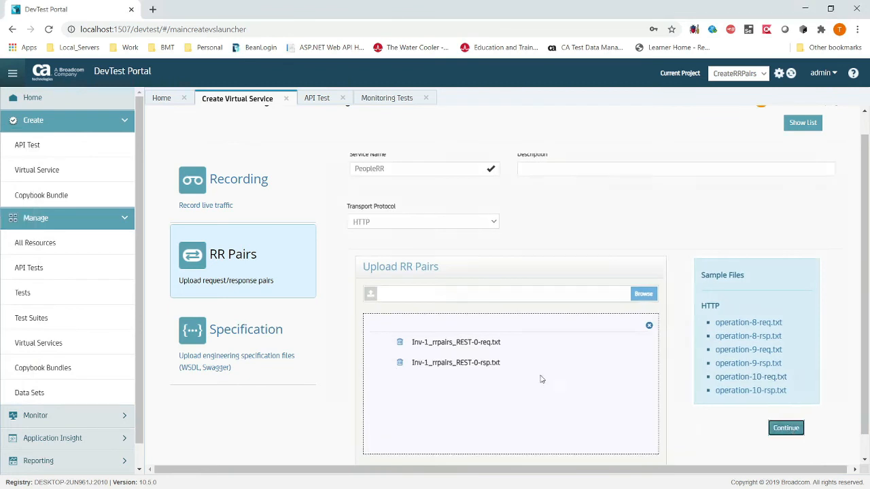
pyautogui.click(776, 427)
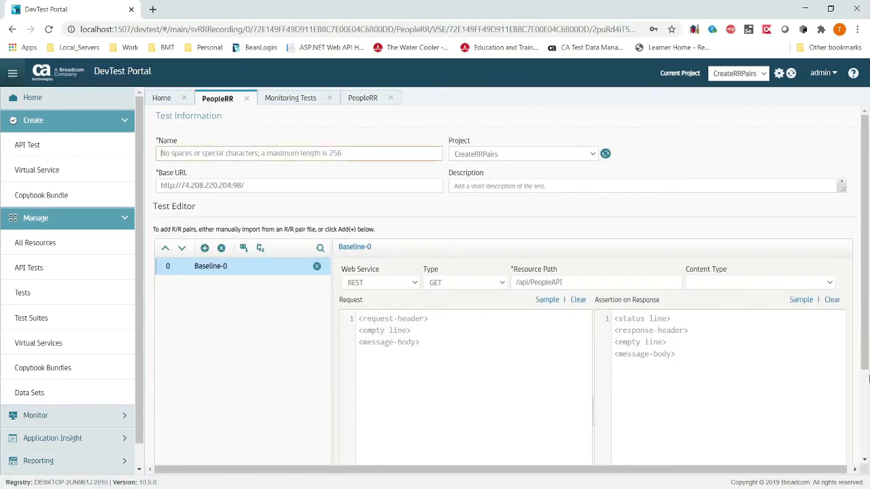
# Name the API test TestPeopleWithRR, keeping its GET request to /api/PeopleAPI, and create and run it.
pyautogui.write('TestPeopleWit')
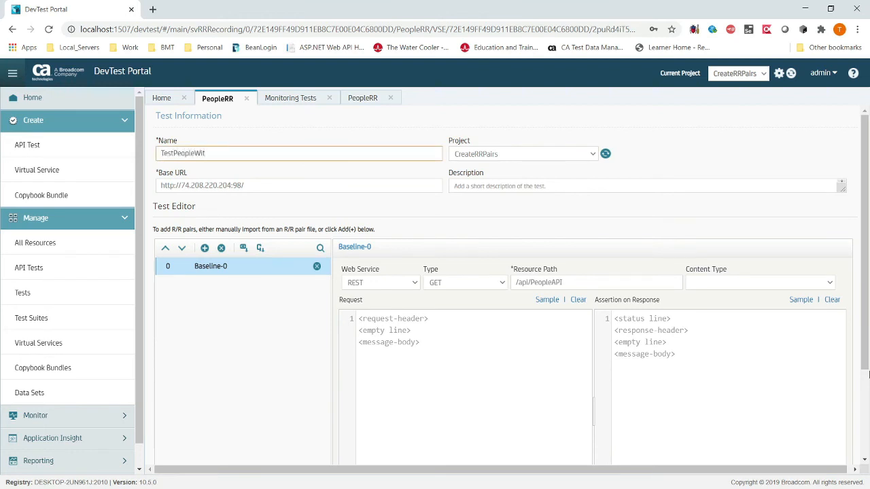
pyautogui.write('hRR')
pyautogui.scroll(-2, 550, 296)
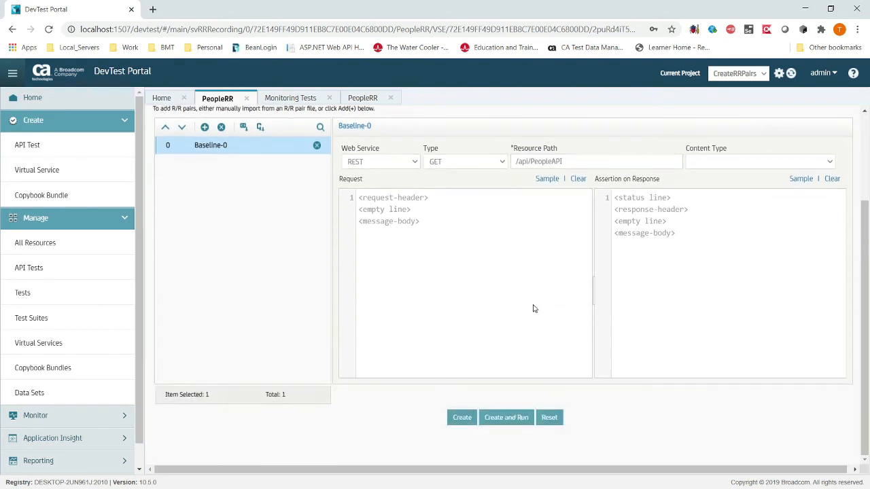
pyautogui.scroll(2, 534, 306)
pyautogui.scroll(-2, 452, 253)
pyautogui.click(520, 418)
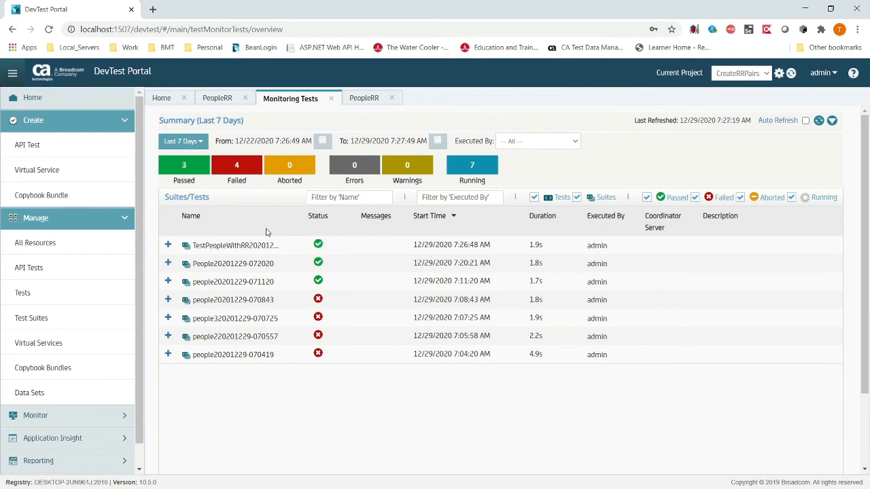
# Open the Baseline-0 results of the TestPeopleWithRR run and examine the request and response of Test PeopleAPI REST.
pyautogui.click(167, 246)
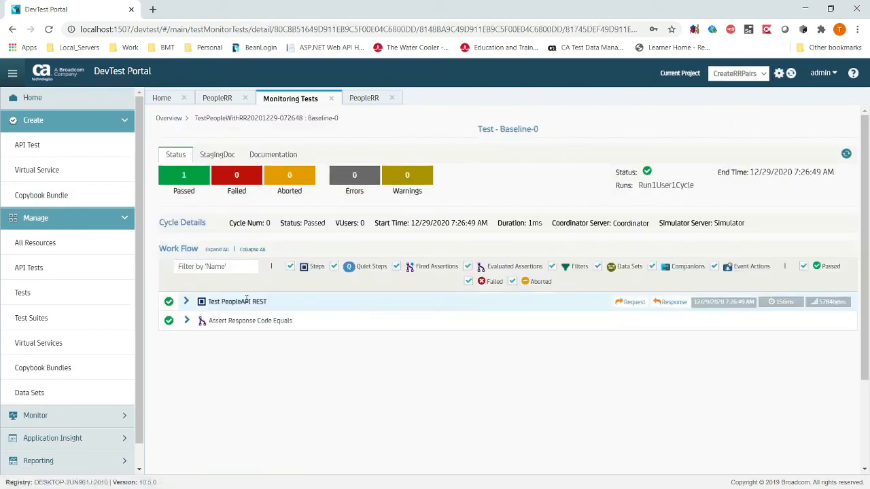
pyautogui.click(247, 300)
pyautogui.scroll(-3, 566, 353)
pyautogui.scroll(-2, 456, 383)
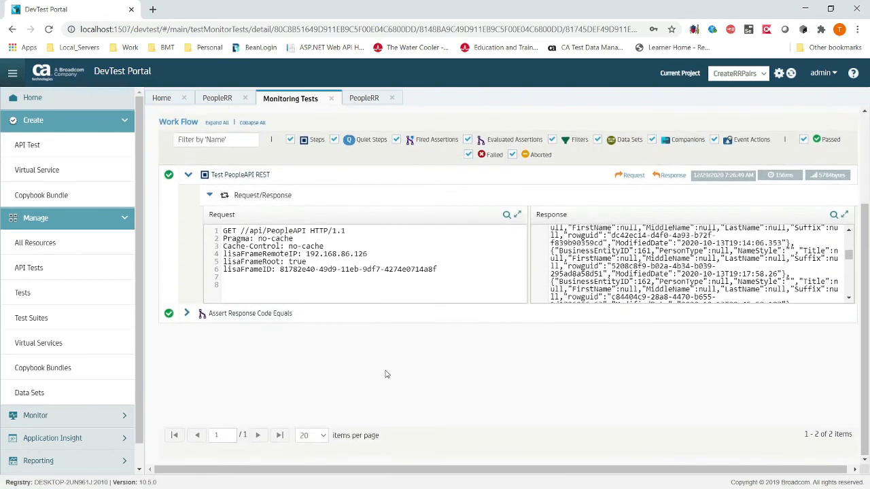
pyautogui.scroll(5, 385, 374)
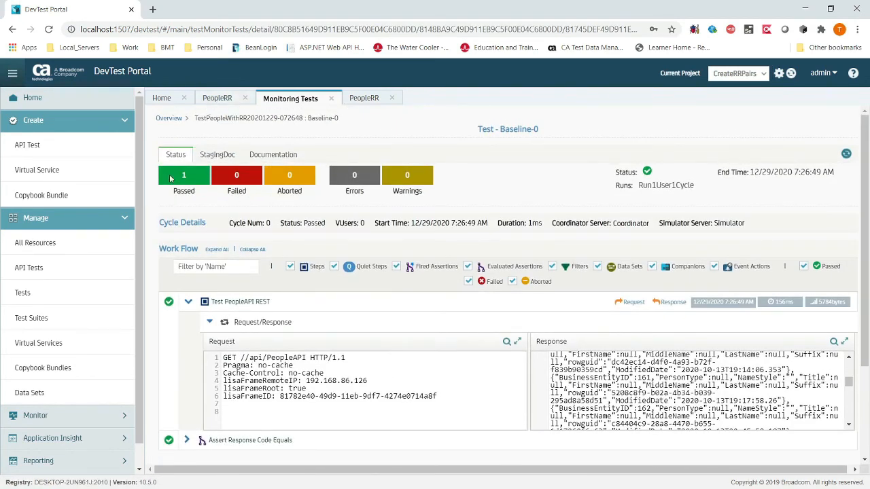
# View the staging document and documentation details of the Baseline-0 test, and return to its status.
pyautogui.click(225, 155)
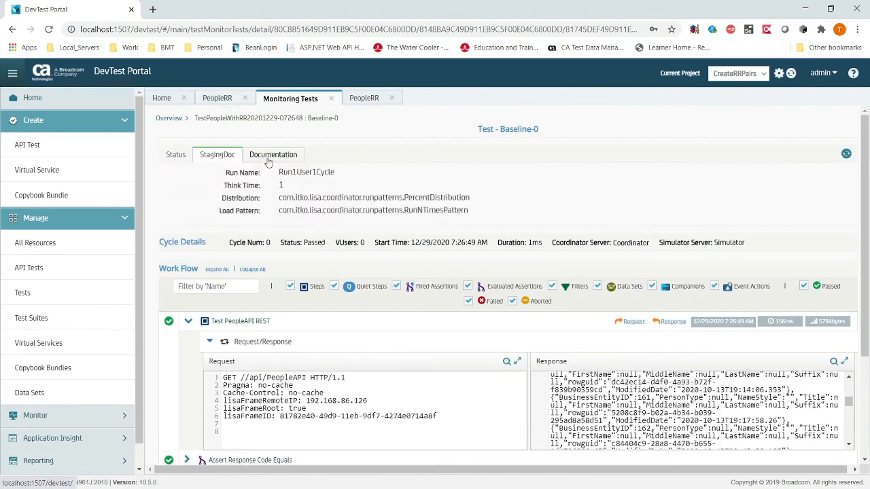
pyautogui.click(270, 158)
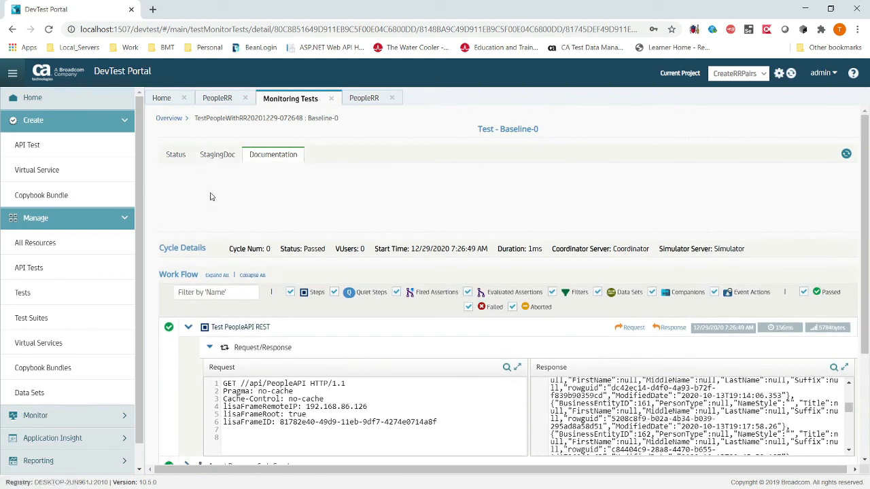
pyautogui.click(176, 154)
# Reopen Baseline-0 of the TestPeopleWithRR run from the monitored tests and examine the Assert Response Code Equals message and values.
pyautogui.click(88, 416)
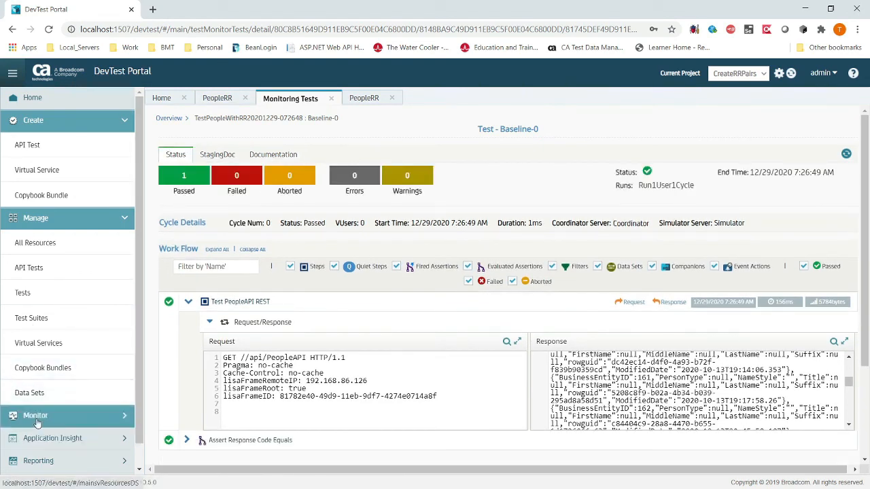
pyautogui.click(83, 445)
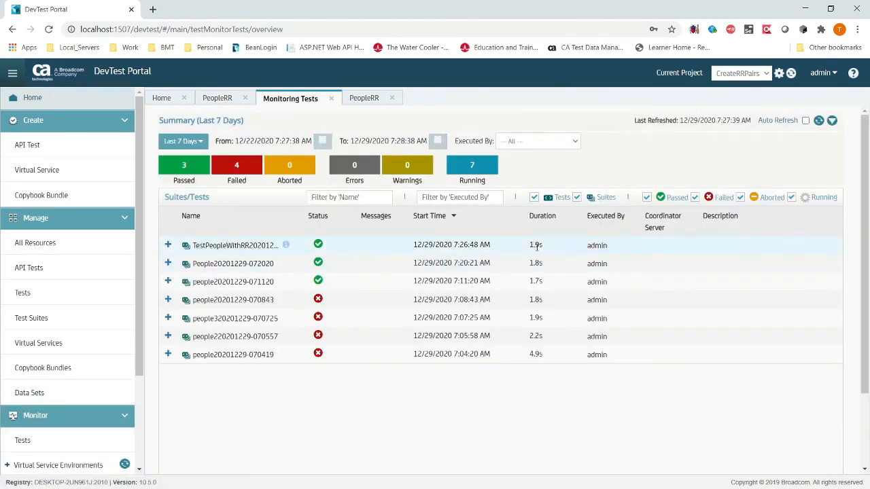
pyautogui.click(168, 245)
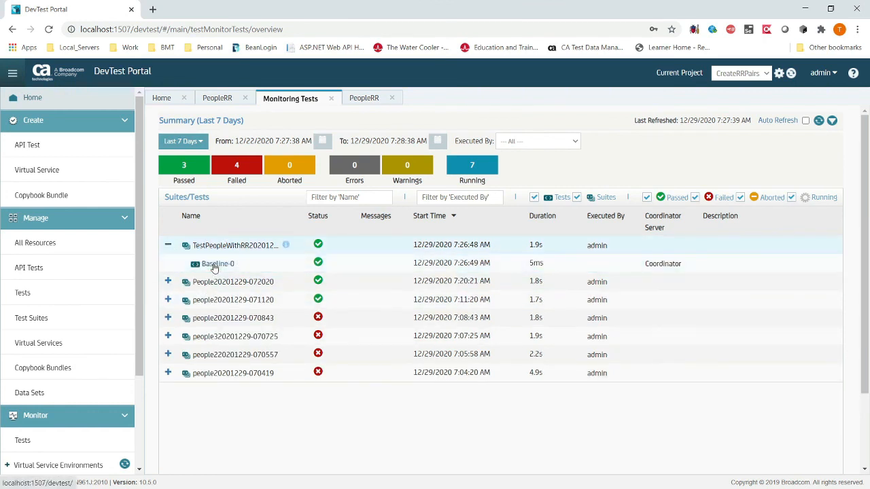
pyautogui.click(216, 264)
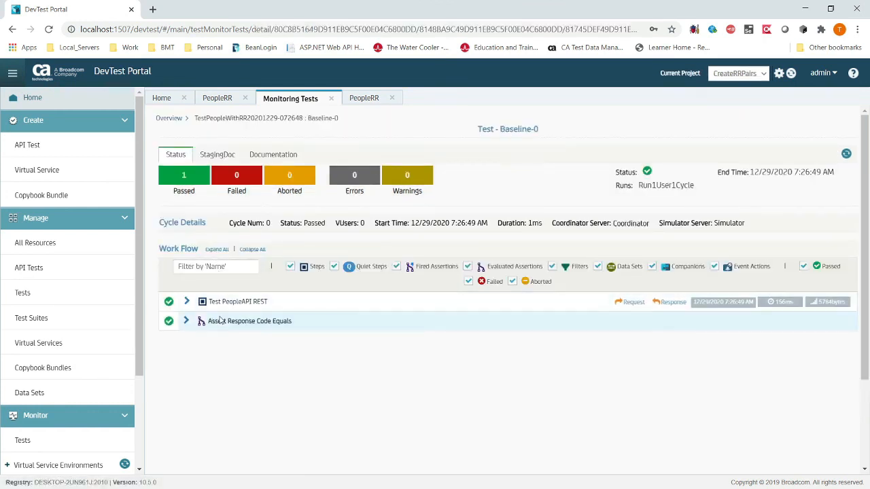
pyautogui.click(186, 321)
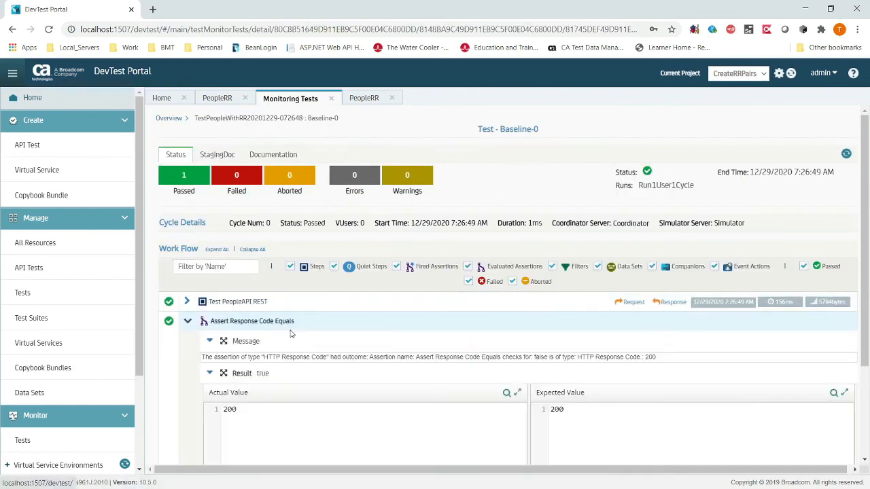
pyautogui.scroll(-2, 414, 387)
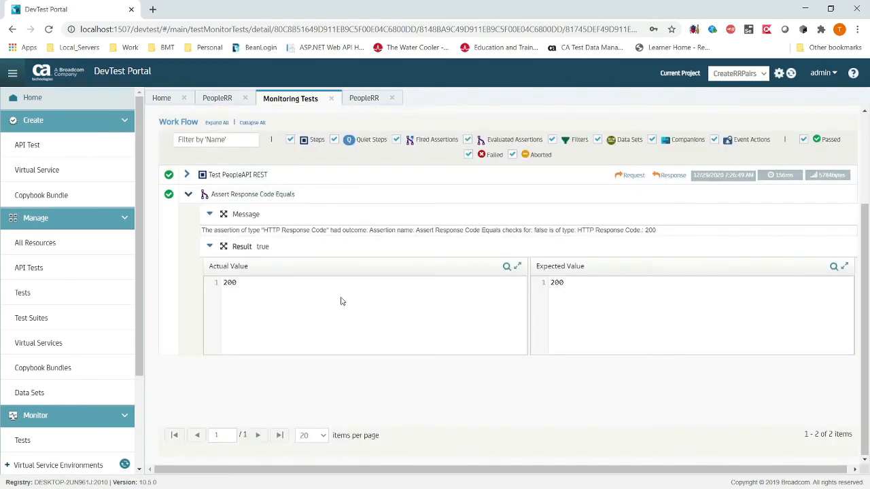
# Collapse the Assert Response Code Equals details, and open Inv-1_rrpairs_REST-0-req.txt from the use_people_rr_files folder in File Explorer.
pyautogui.scroll(3, 342, 301)
pyautogui.click(186, 321)
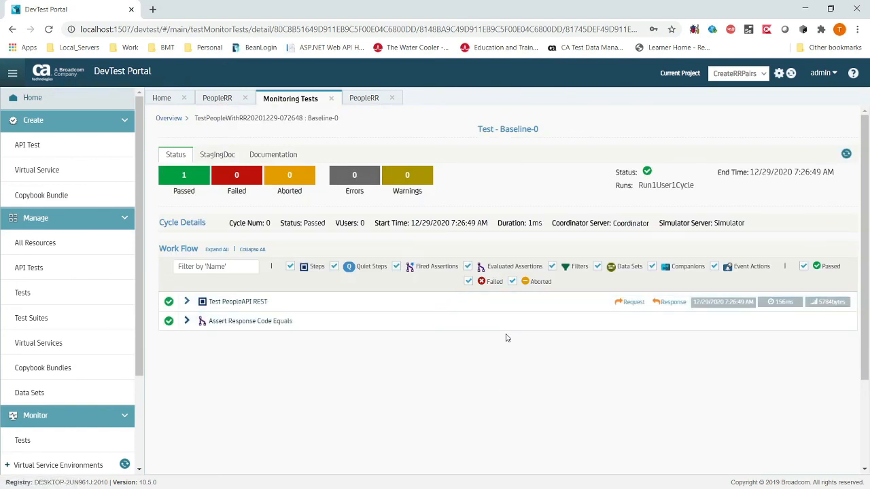
pyautogui.hotkey('alt', 'Tab')
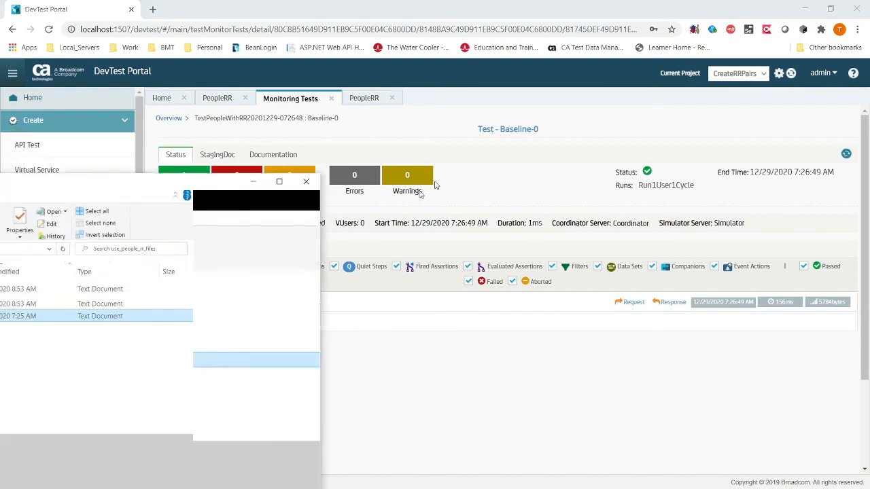
pyautogui.doubleClick(383, 225)
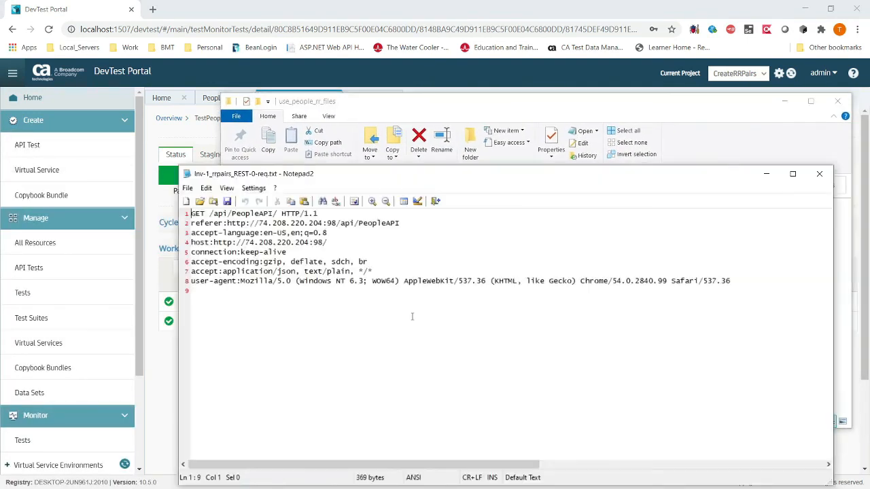
# Examine the request file's GET path, referer, host and remaining header lines, and close the file.
pyautogui.moveTo(605, 177); pyautogui.dragTo(491, 292)
pyautogui.moveTo(642, 390); pyautogui.dragTo(217, 354)
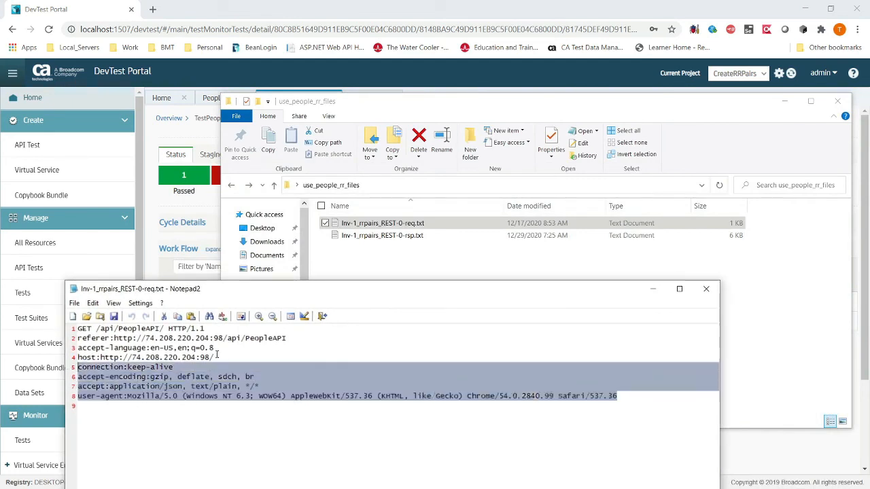
pyautogui.click(217, 355)
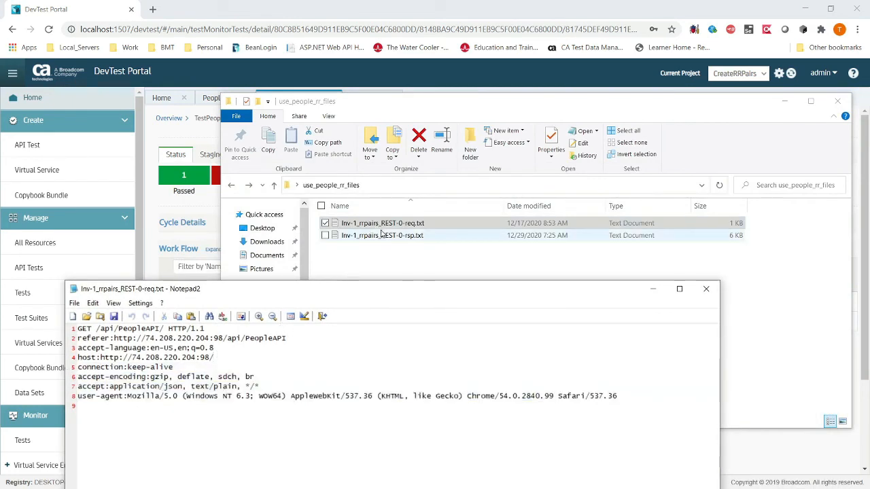
pyautogui.moveTo(95, 328); pyautogui.dragTo(197, 329)
pyautogui.moveTo(300, 339); pyautogui.dragTo(115, 329)
pyautogui.moveTo(155, 357); pyautogui.dragTo(215, 357)
pyautogui.click(314, 385)
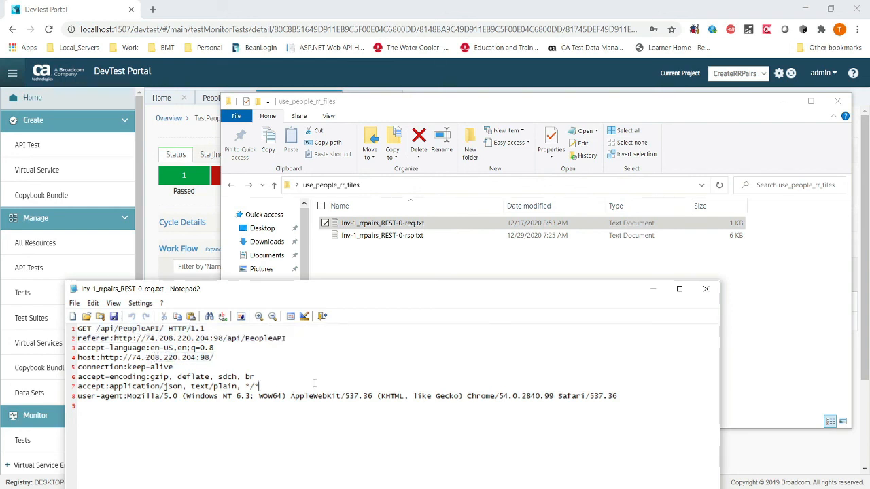
pyautogui.click(706, 289)
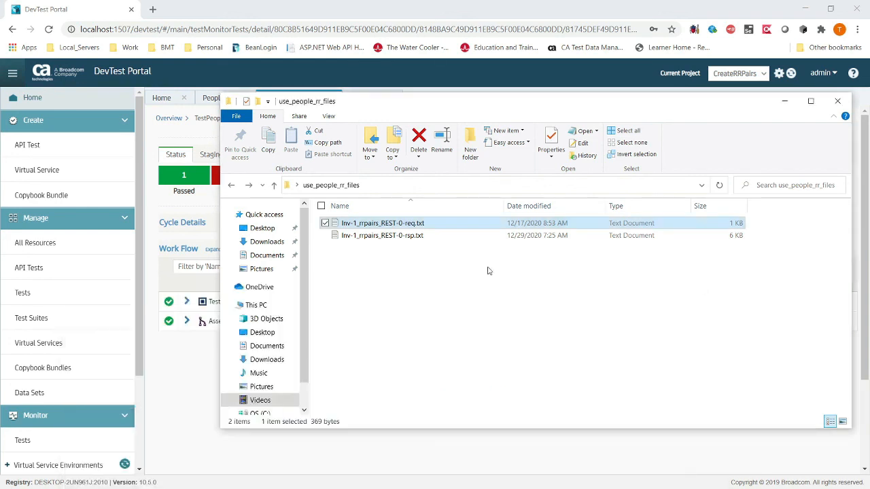
# Open Inv-1_rrpairs_REST-0-rsp.txt and delete the header lines from Cache-Control through Connection.
pyautogui.doubleClick(455, 235)
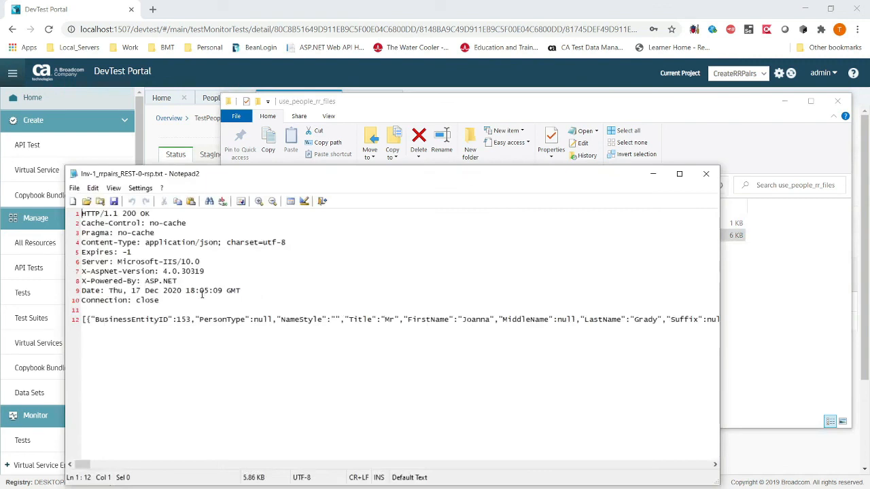
pyautogui.moveTo(193, 296); pyautogui.dragTo(81, 225)
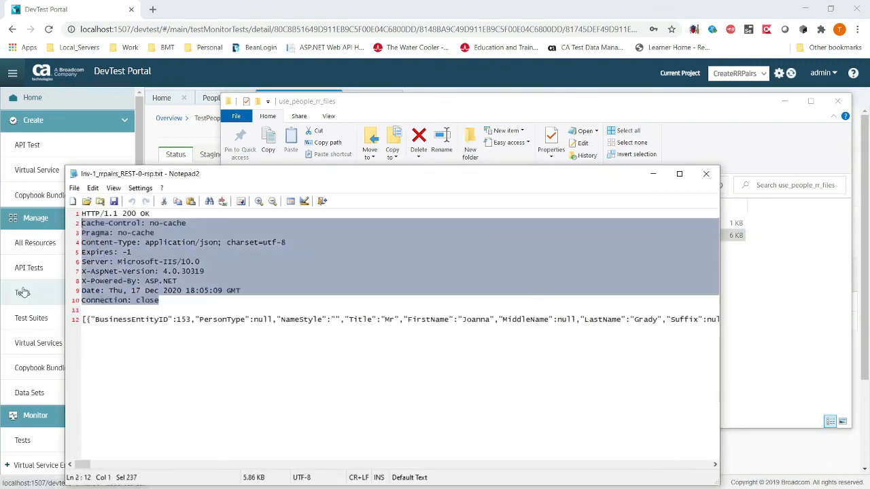
pyautogui.press('Delete')
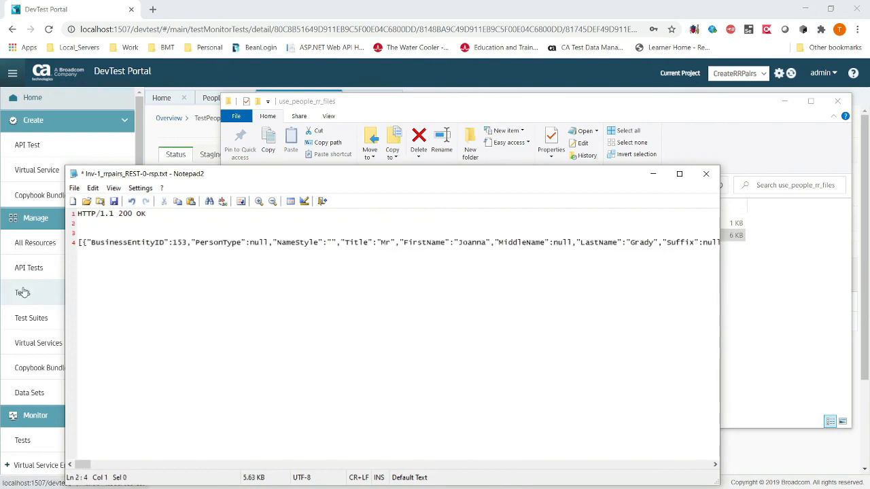
# Examine the 200 OK status and the JSON body through its end in the response file.
pyautogui.moveTo(97, 214); pyautogui.dragTo(120, 214)
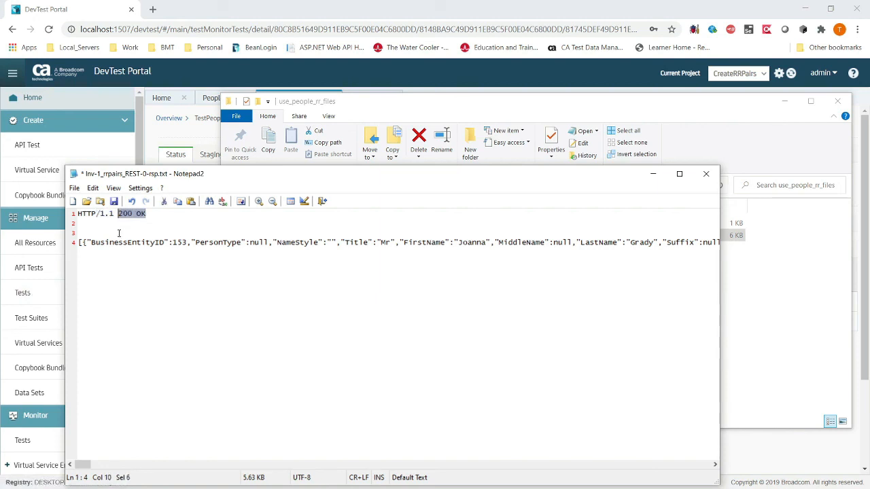
pyautogui.click(113, 233)
pyautogui.moveTo(97, 236); pyautogui.dragTo(715, 237)
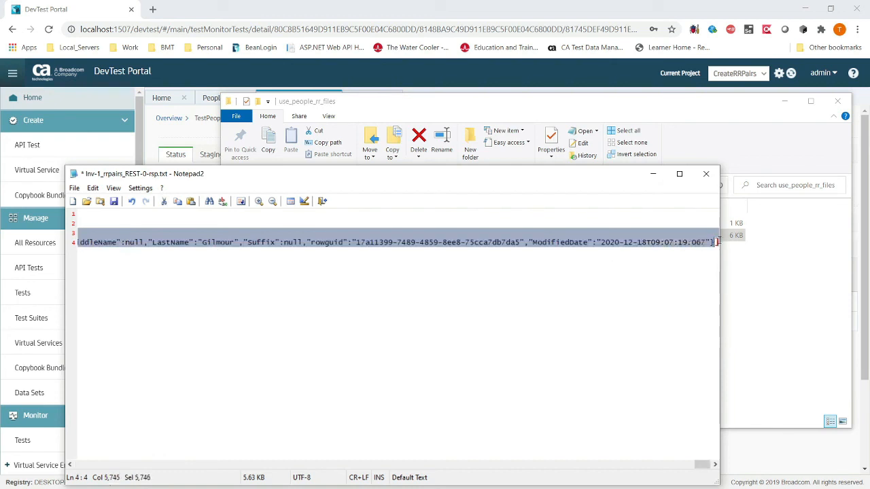
pyautogui.press('End')
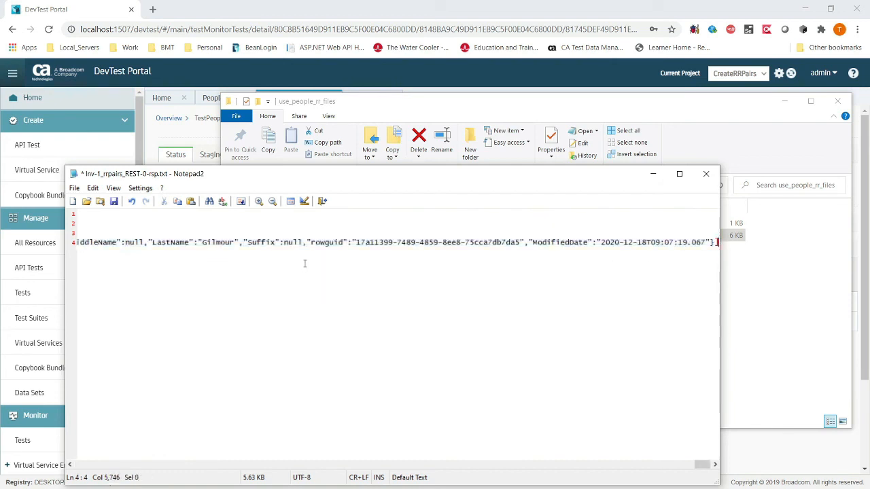